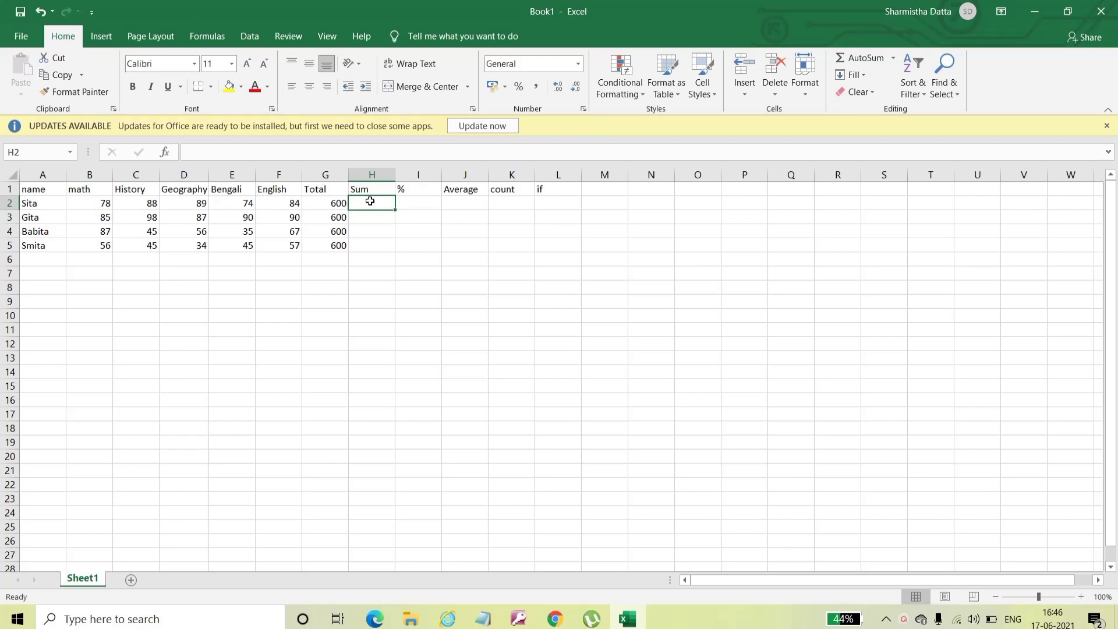
Step: Enter =SUM(B2:F2) in cell H2 to add the five subject marks in row 2
{"action": "double_click", "coordinate": [358, 200]}
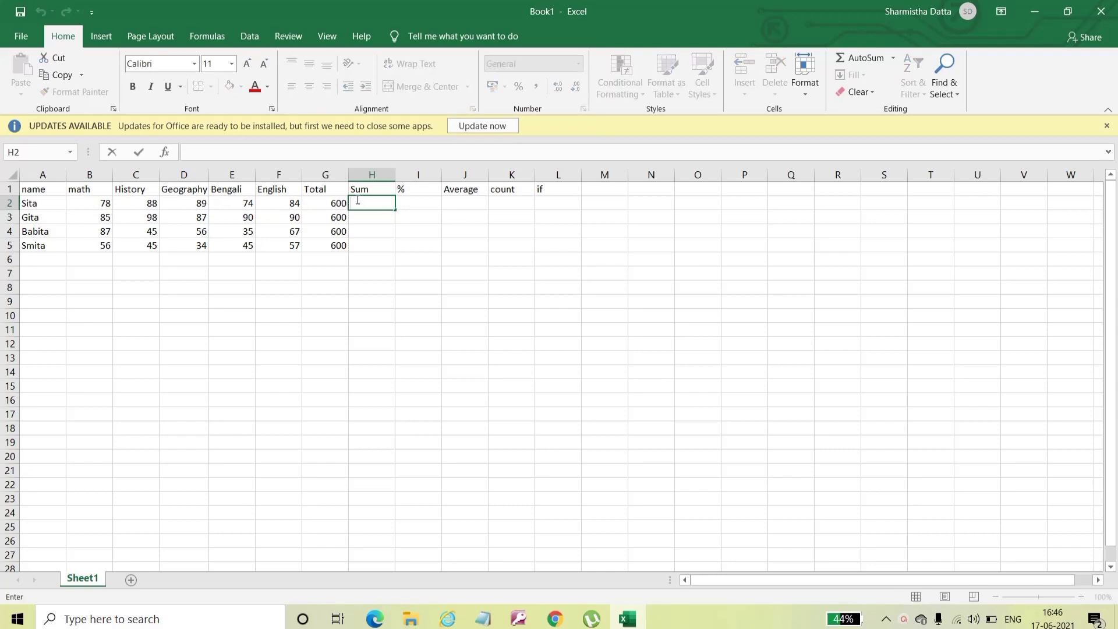
{"action": "type", "text": "="}
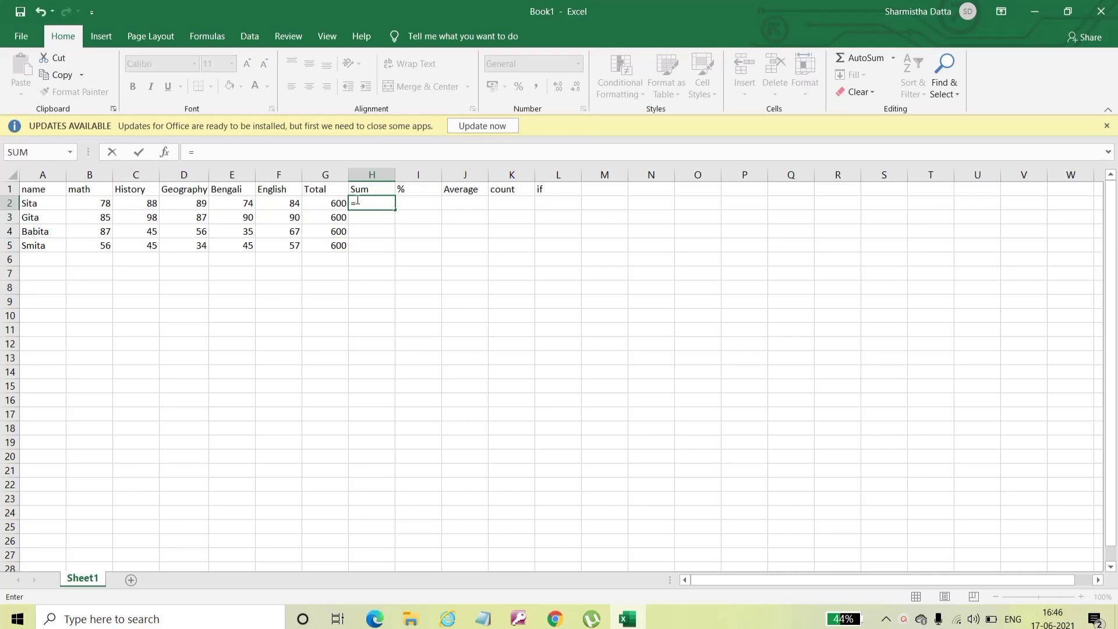
{"action": "type", "text": "sum"}
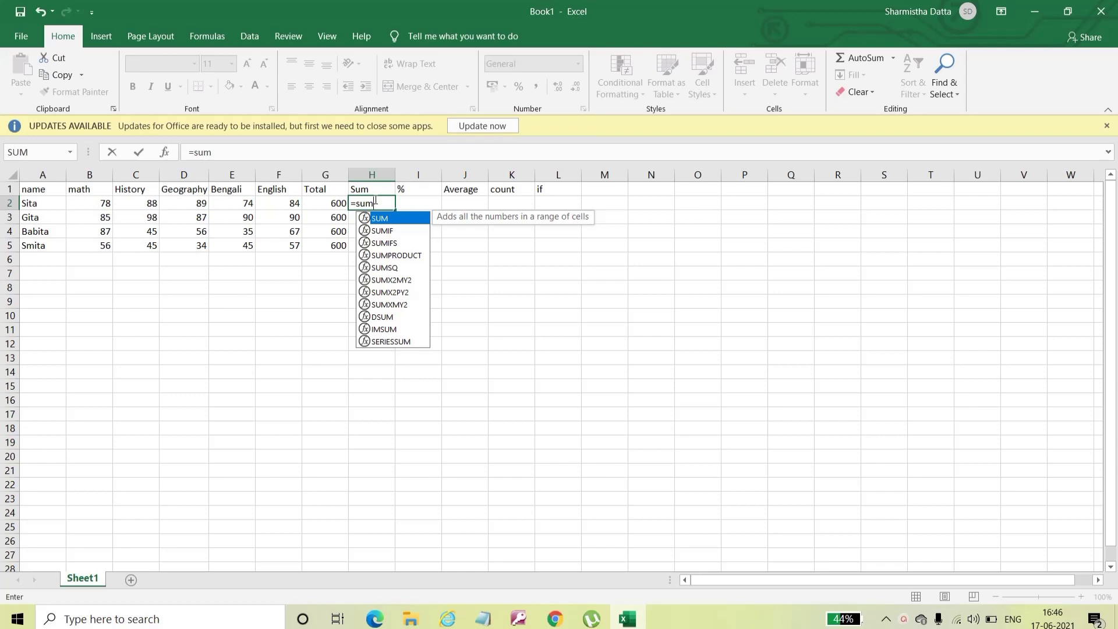
{"action": "double_click", "coordinate": [376, 218]}
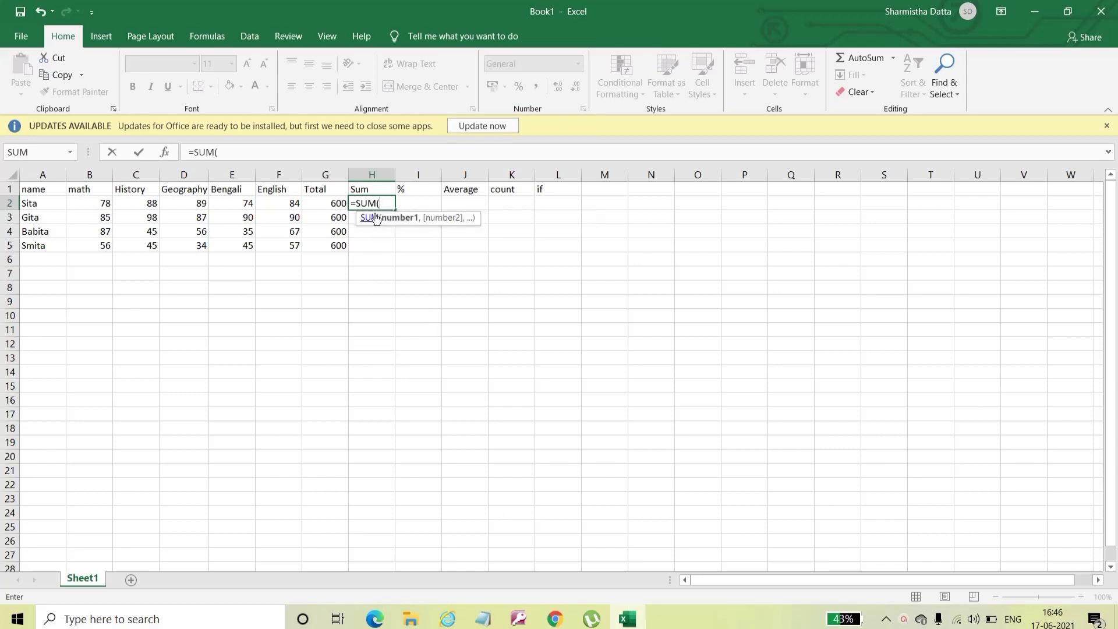
{"action": "left_click", "coordinate": [97, 204]}
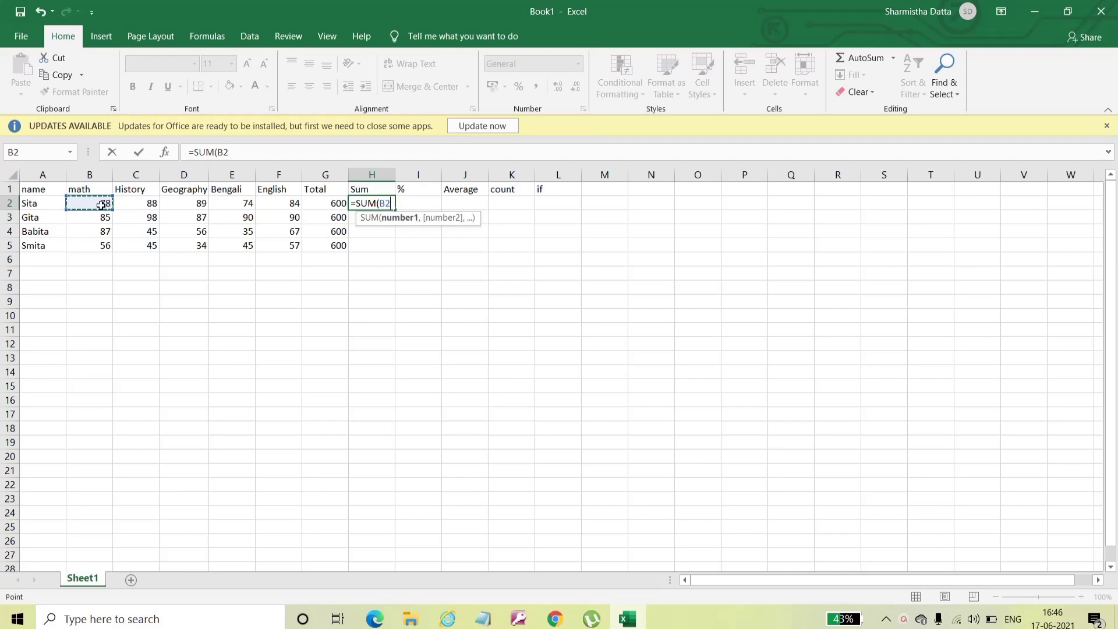
{"action": "left_click", "coordinate": [266, 203], "text": "shift"}
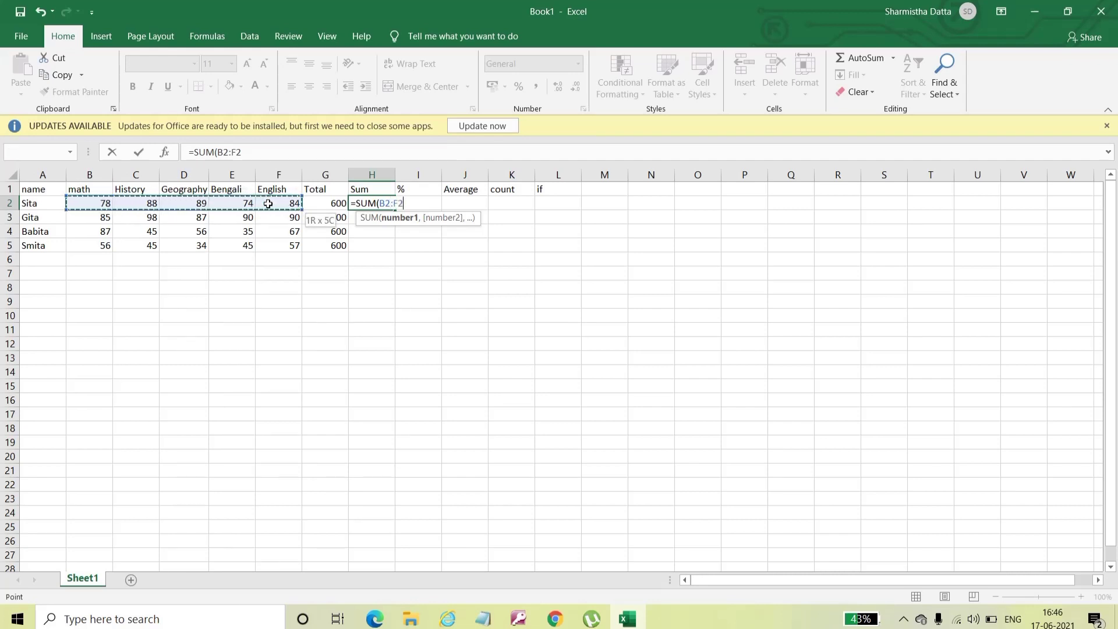
{"action": "type", "text": ")"}
{"action": "key", "text": "Return"}
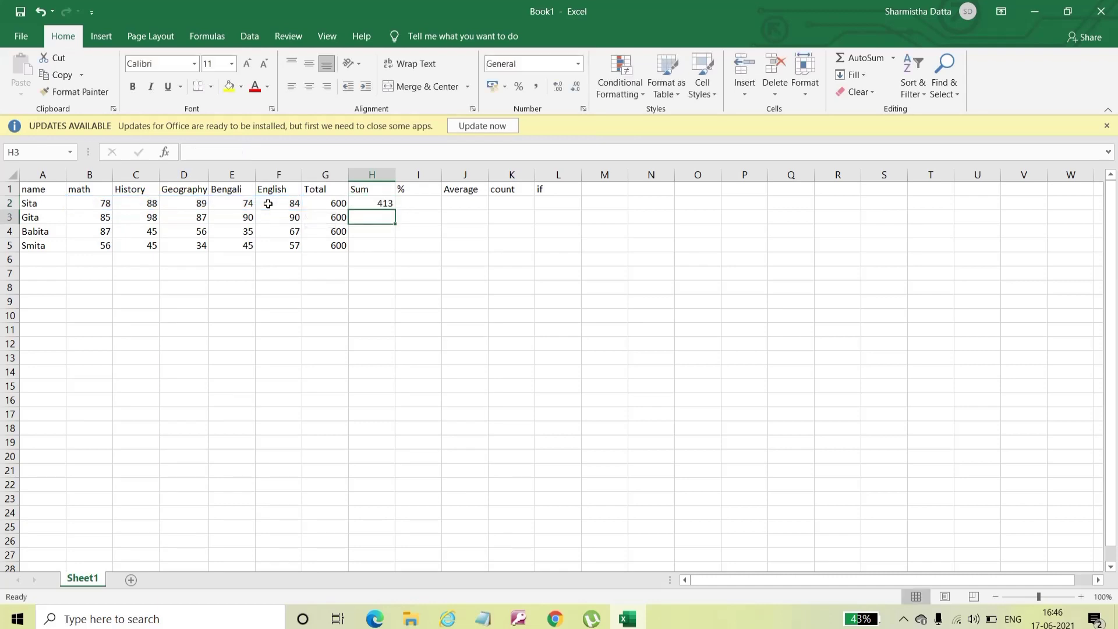
Step: Clear cell H2 and insert the AutoSum Sum function there
{"action": "left_click", "coordinate": [374, 202]}
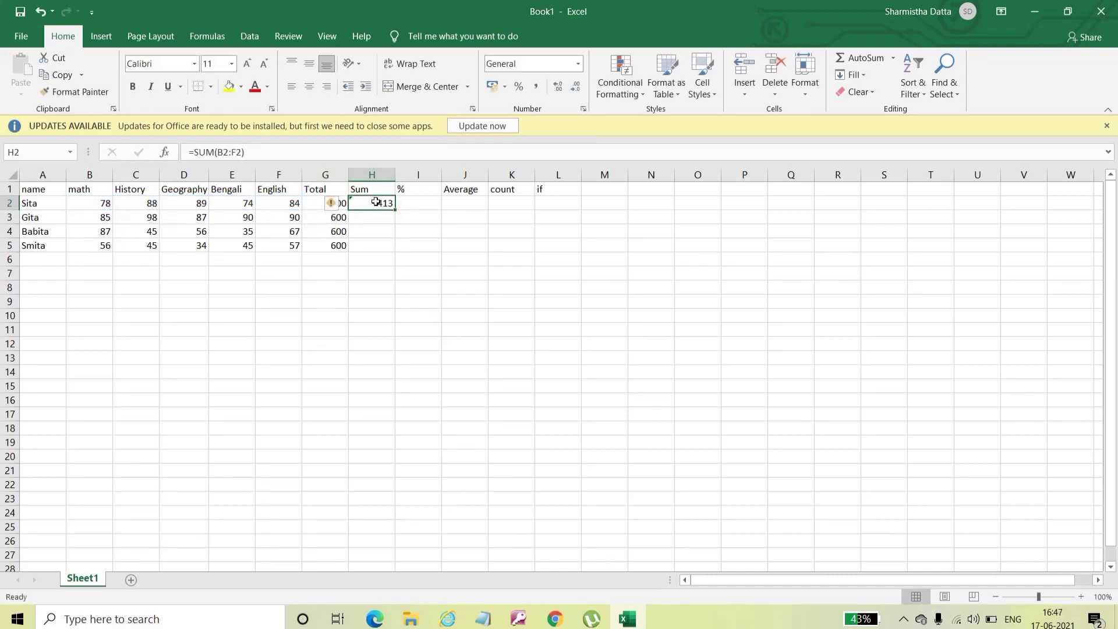
{"action": "key", "text": "Delete"}
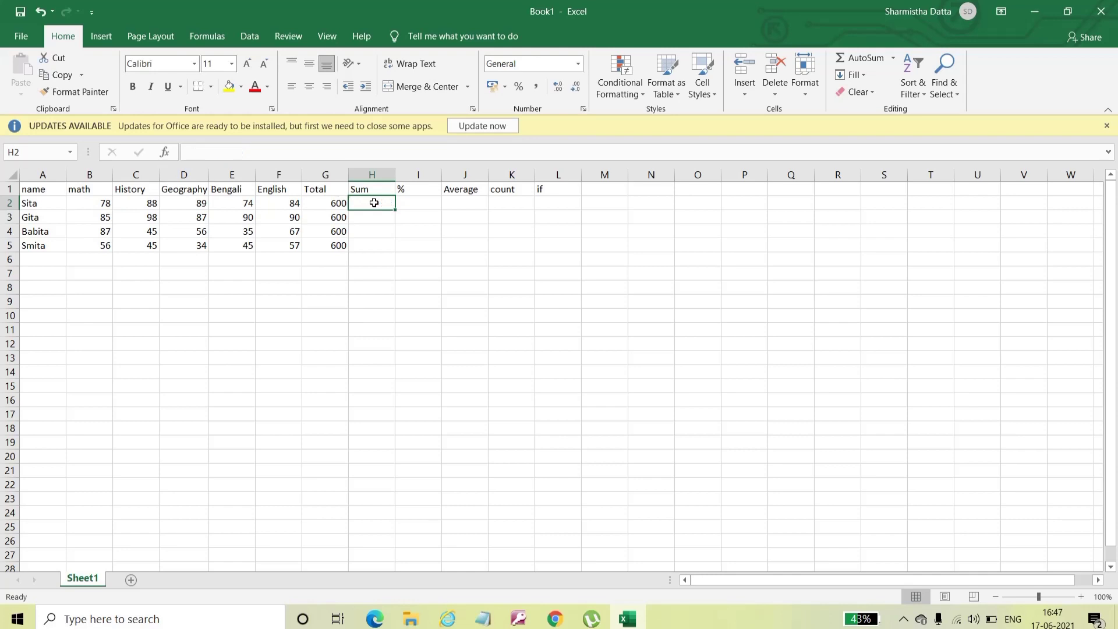
{"action": "type", "text": "="}
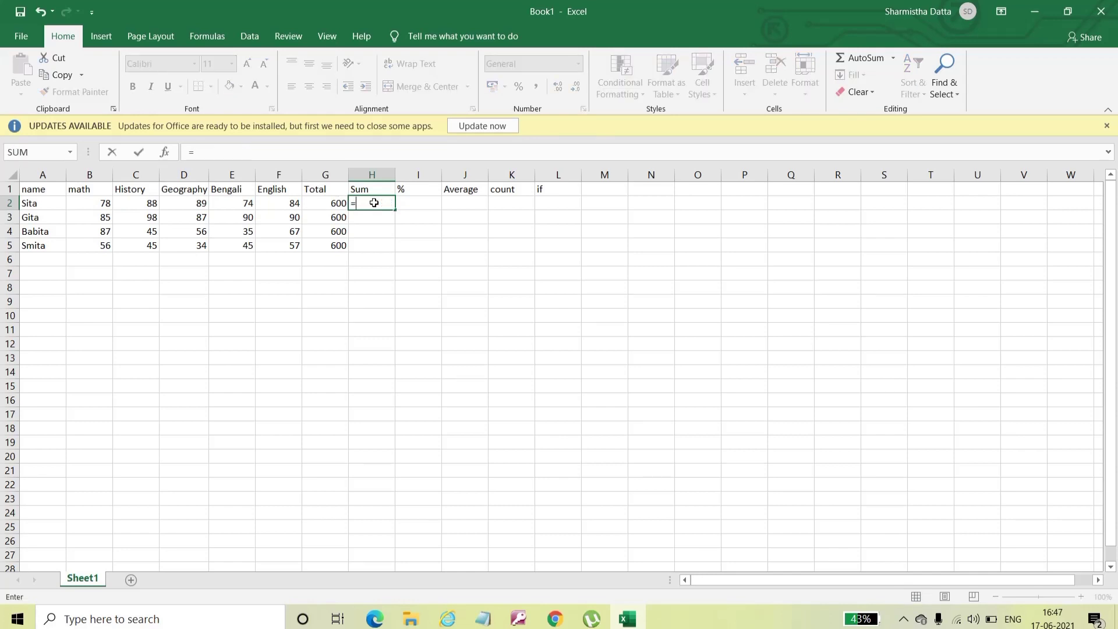
{"action": "left_click", "coordinate": [894, 61]}
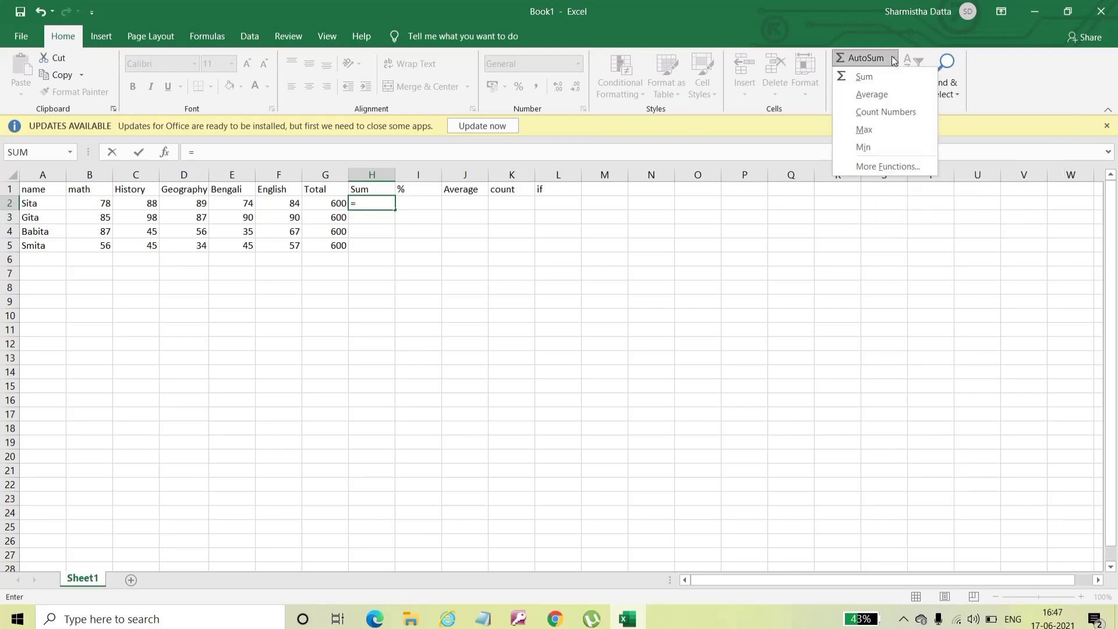
{"action": "left_click", "coordinate": [868, 77]}
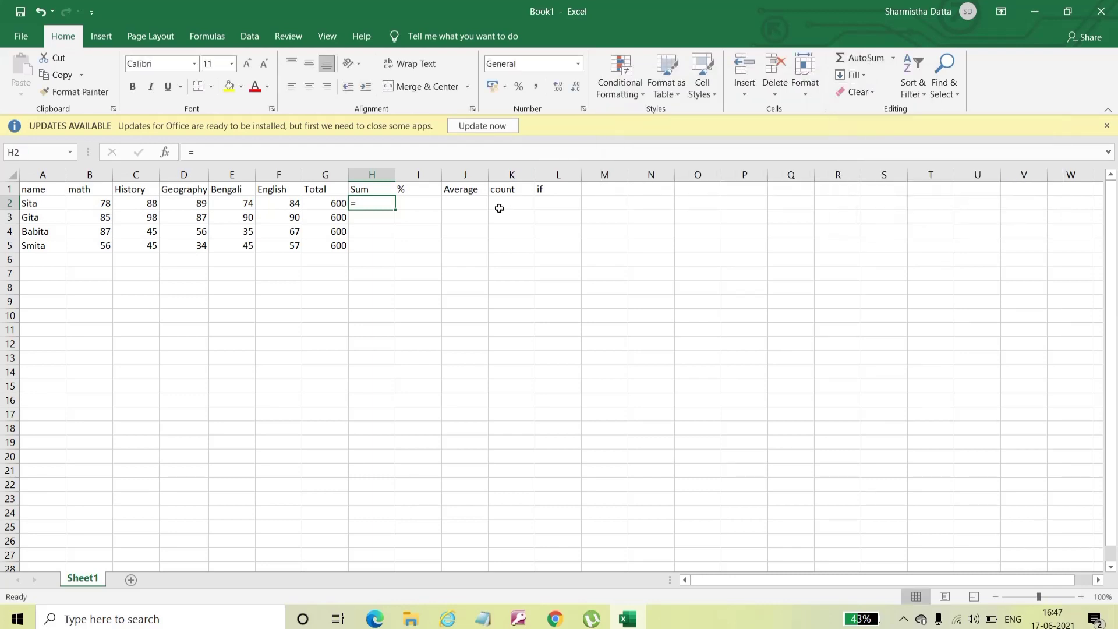
{"action": "left_click", "coordinate": [893, 58]}
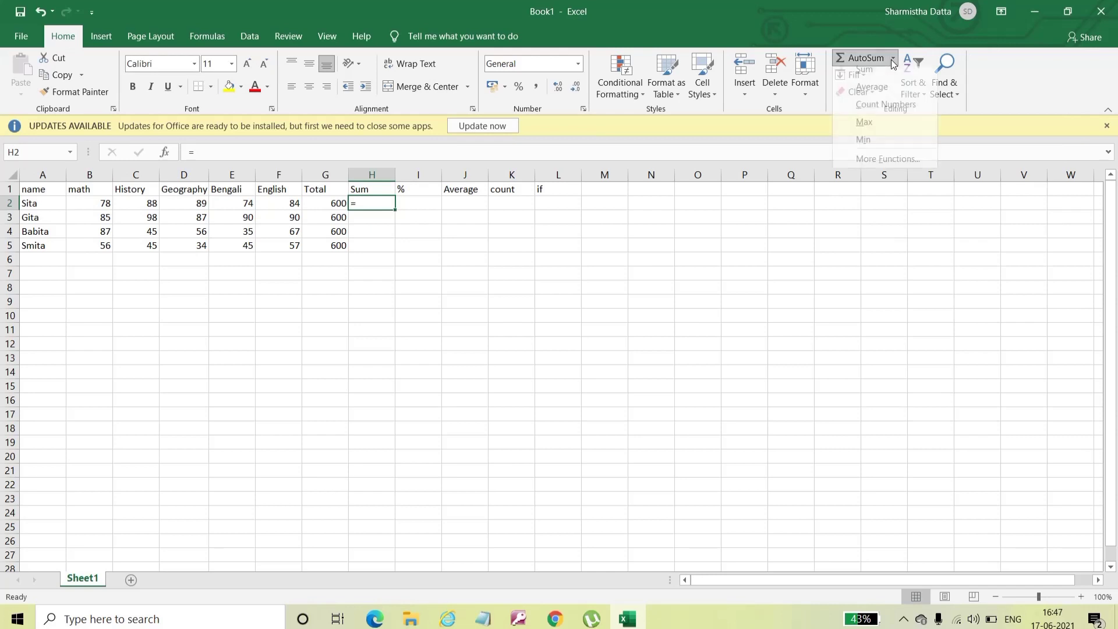
{"action": "left_click", "coordinate": [861, 77]}
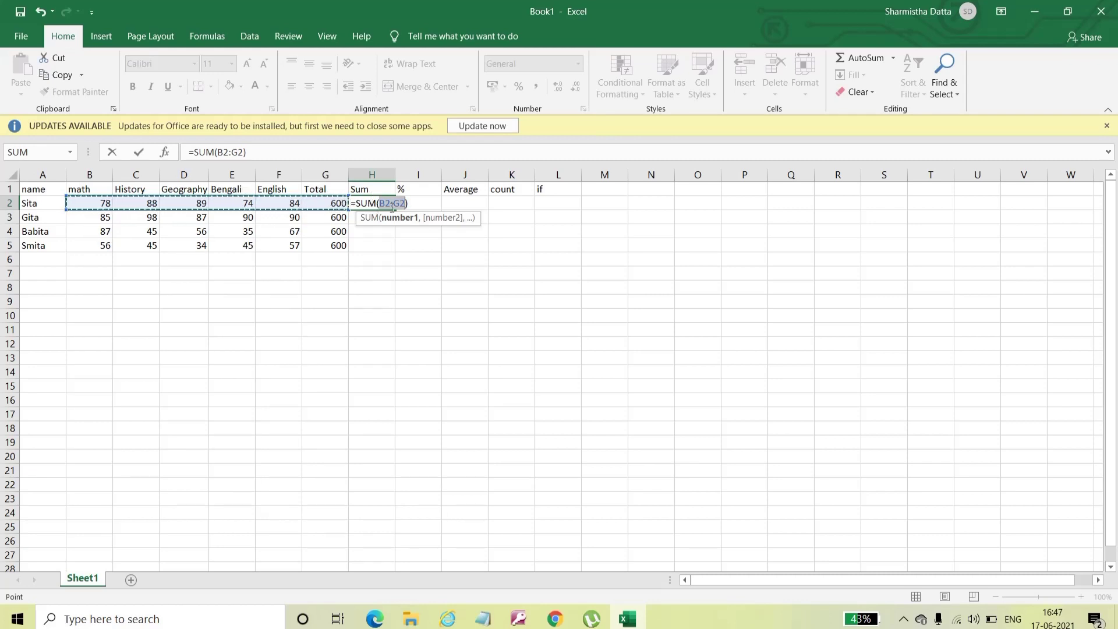
Step: Change the end of the sum range in H2 to F2 so the formula reads =SUM(B2:F2)
{"action": "left_click", "coordinate": [411, 203]}
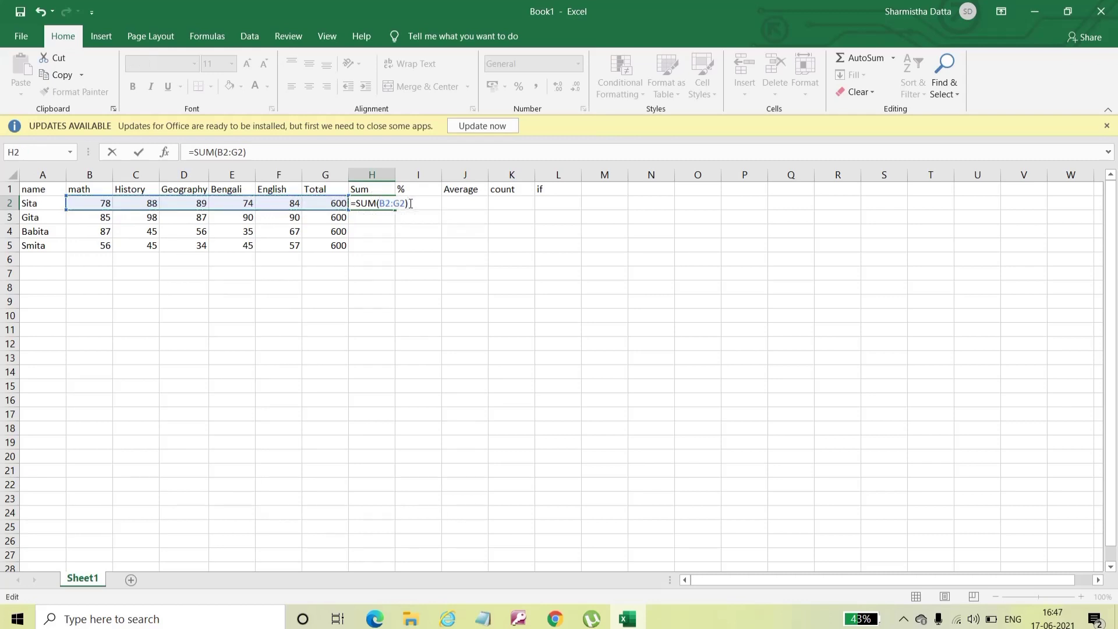
{"action": "key", "text": "BackSpace"}
{"action": "key", "text": "BackSpace"}
{"action": "key", "text": "BackSpace"}
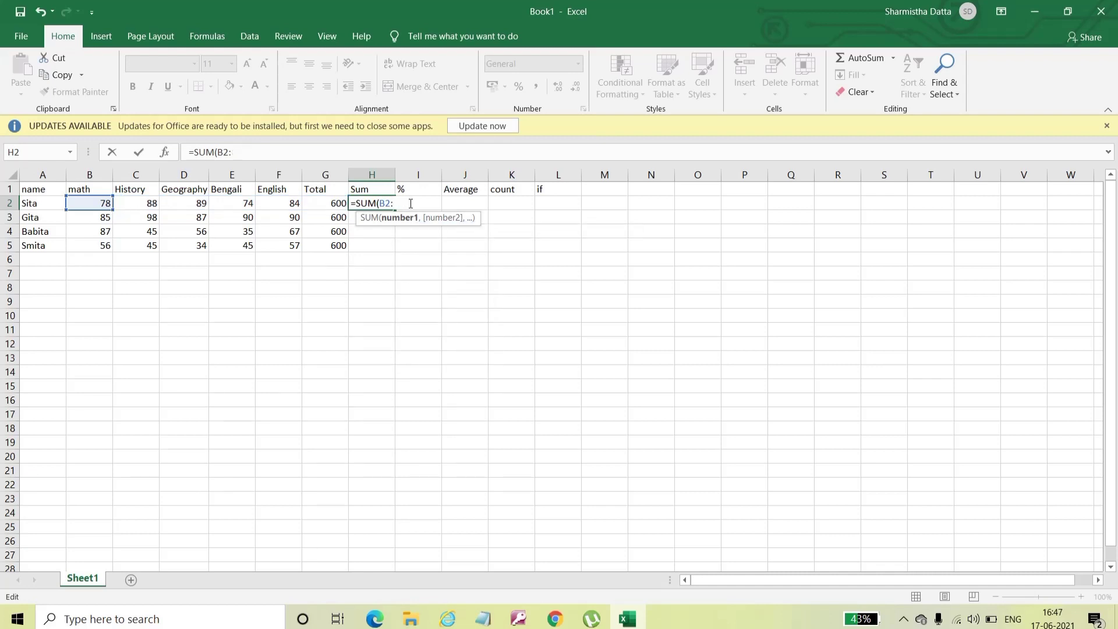
{"action": "type", "text": "f2"}
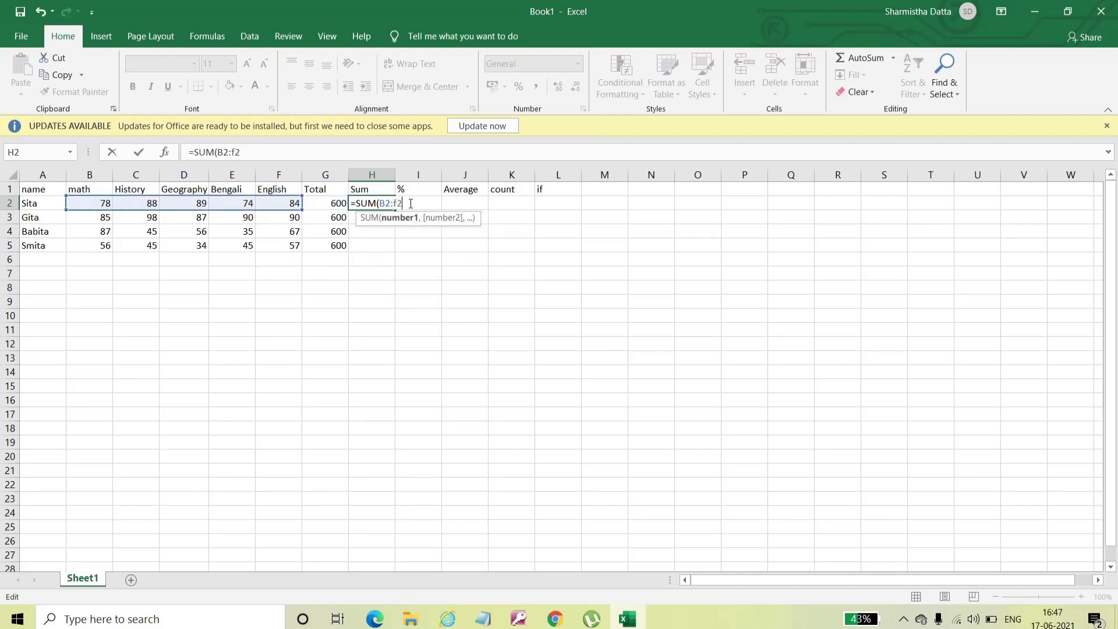
{"action": "type", "text": ")"}
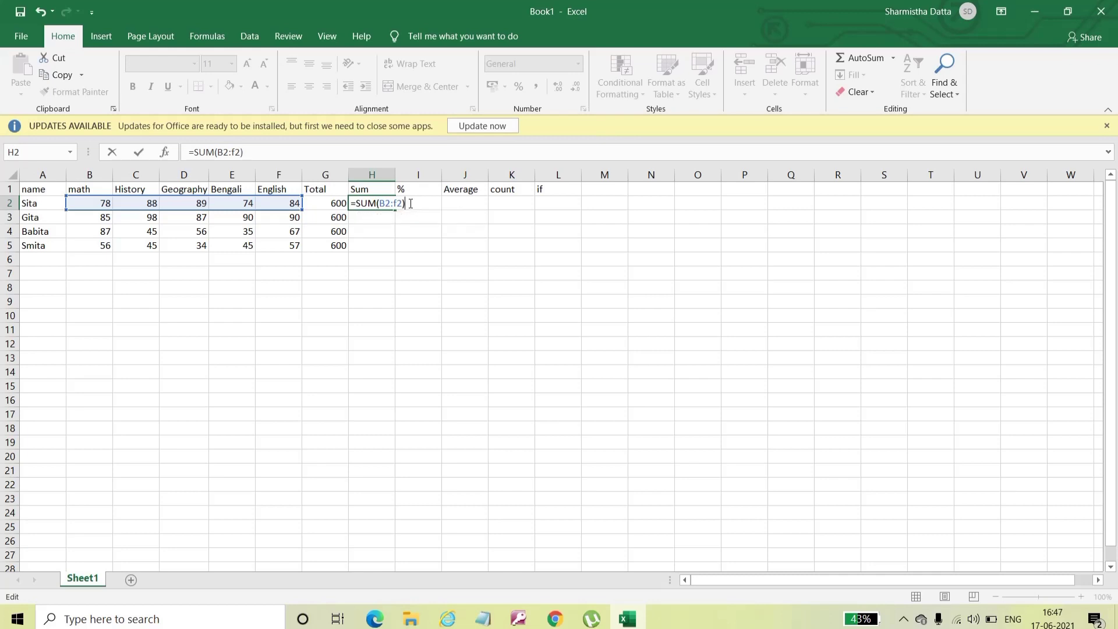
{"action": "key", "text": "Return"}
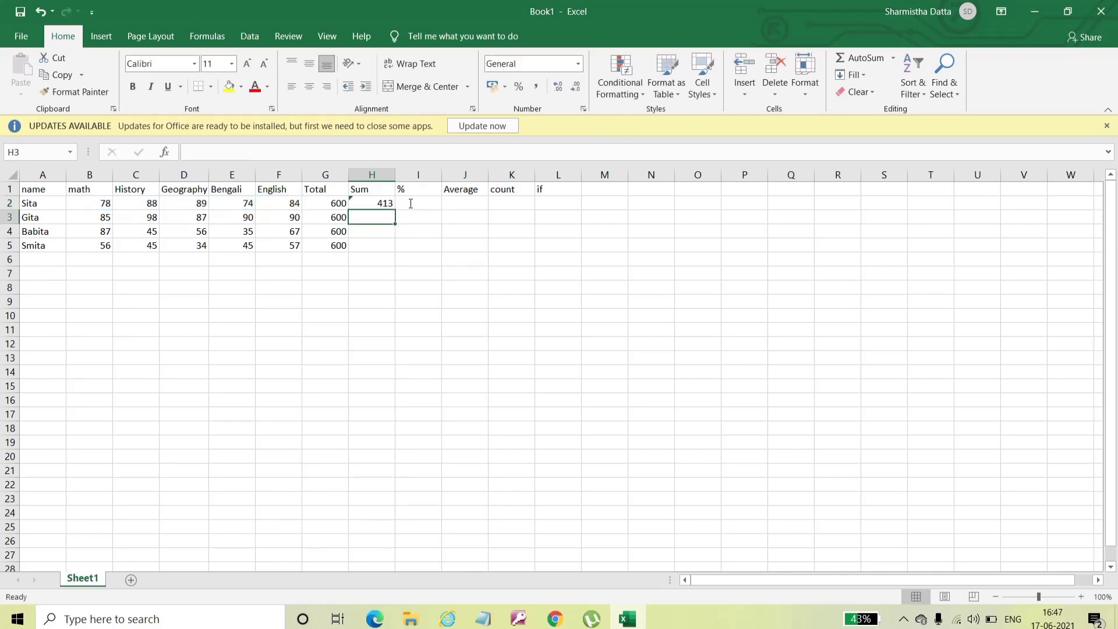
Step: Erase the existing formula from cell H2
{"action": "left_click", "coordinate": [376, 202]}
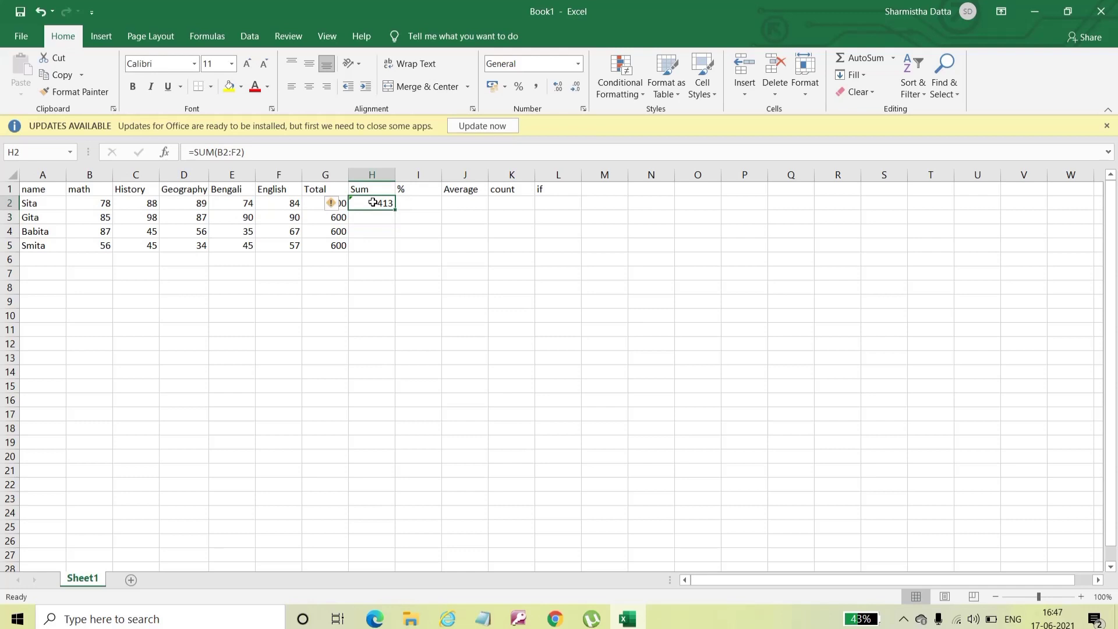
{"action": "double_click", "coordinate": [373, 202]}
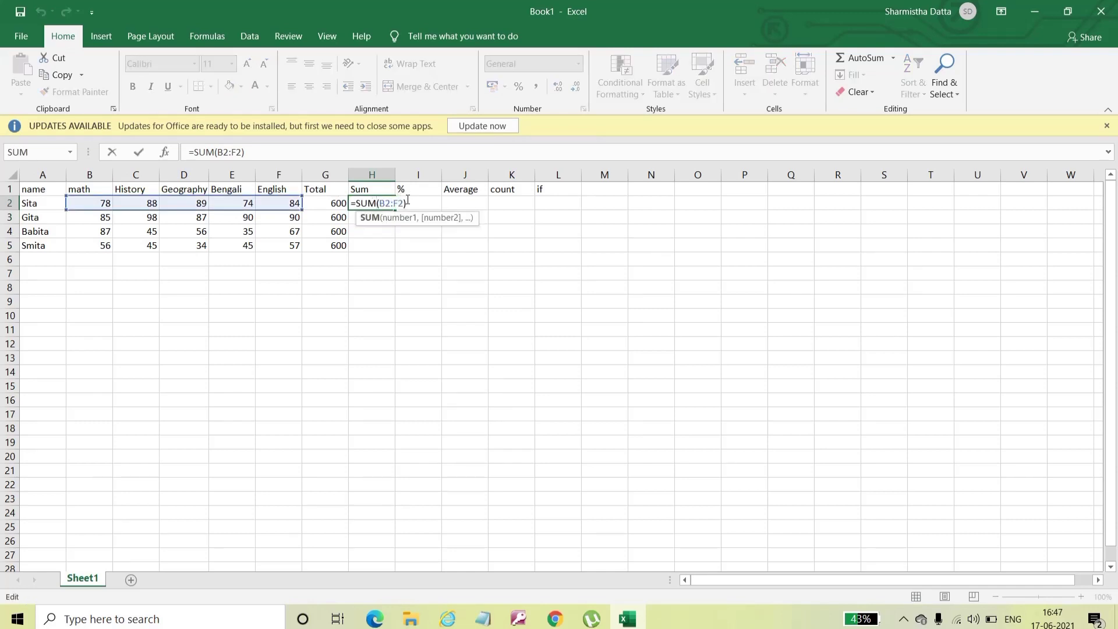
{"action": "key", "text": "BackSpace"}
{"action": "key", "text": "BackSpace"}
{"action": "key", "text": "BackSpace"}
{"action": "key", "text": "BackSpace"}
{"action": "key", "text": "BackSpace"}
{"action": "key", "text": "BackSpace"}
{"action": "key", "text": "BackSpace"}
{"action": "key", "text": "BackSpace"}
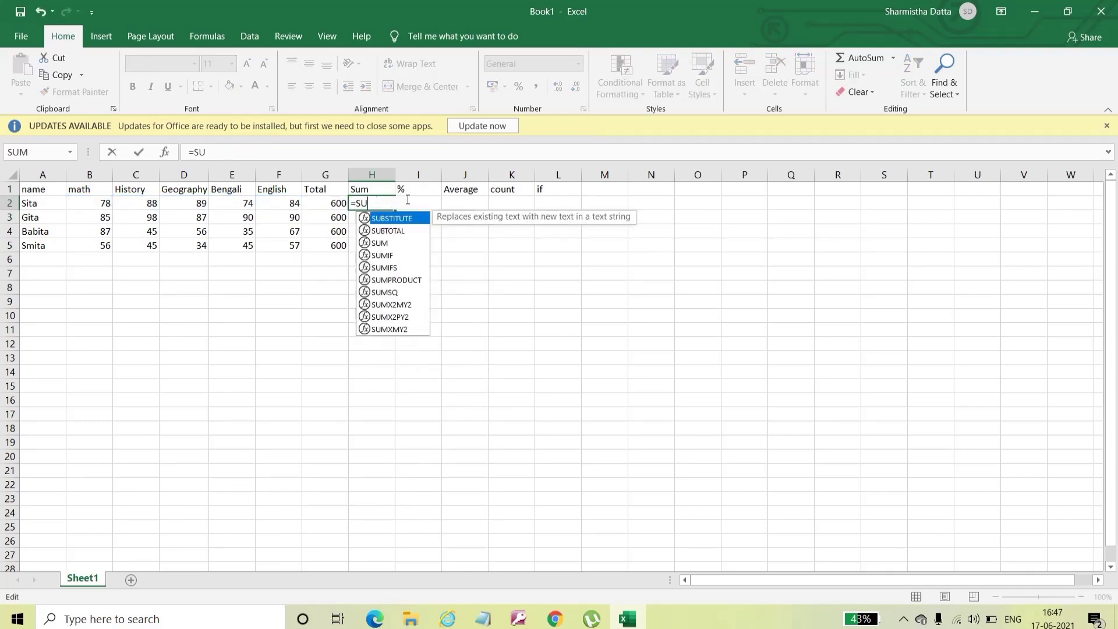
{"action": "key", "text": "Escape"}
{"action": "key", "text": "Escape"}
Step: Enter =SUM(B2+C2+E2+F2) in cell H2, adding the math, History, Bengali and English marks individually
{"action": "type", "text": "="}
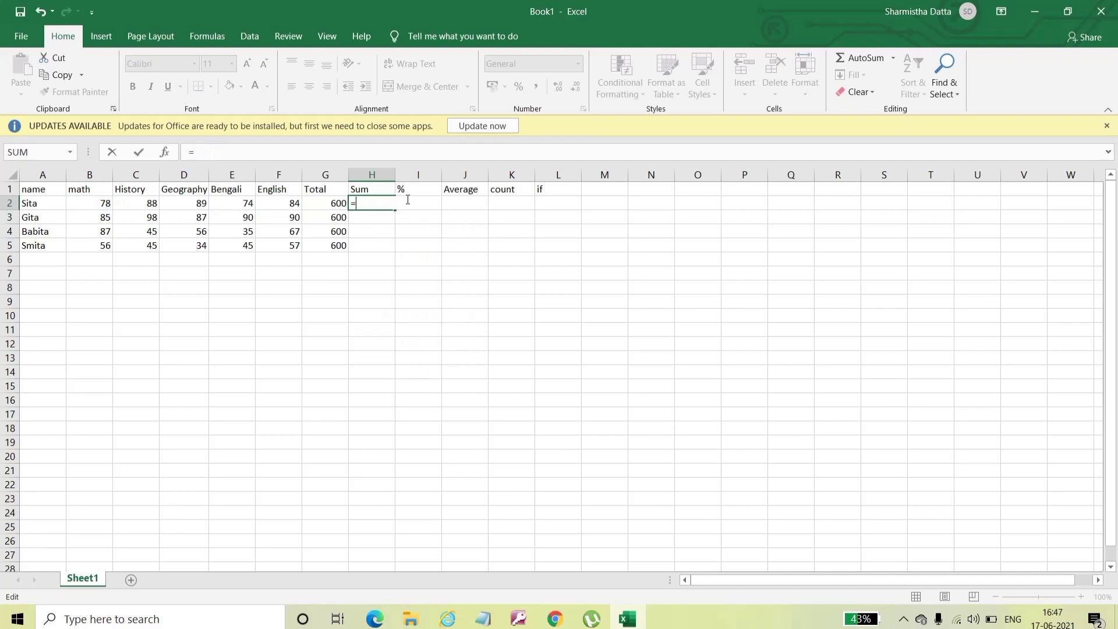
{"action": "type", "text": "sum("}
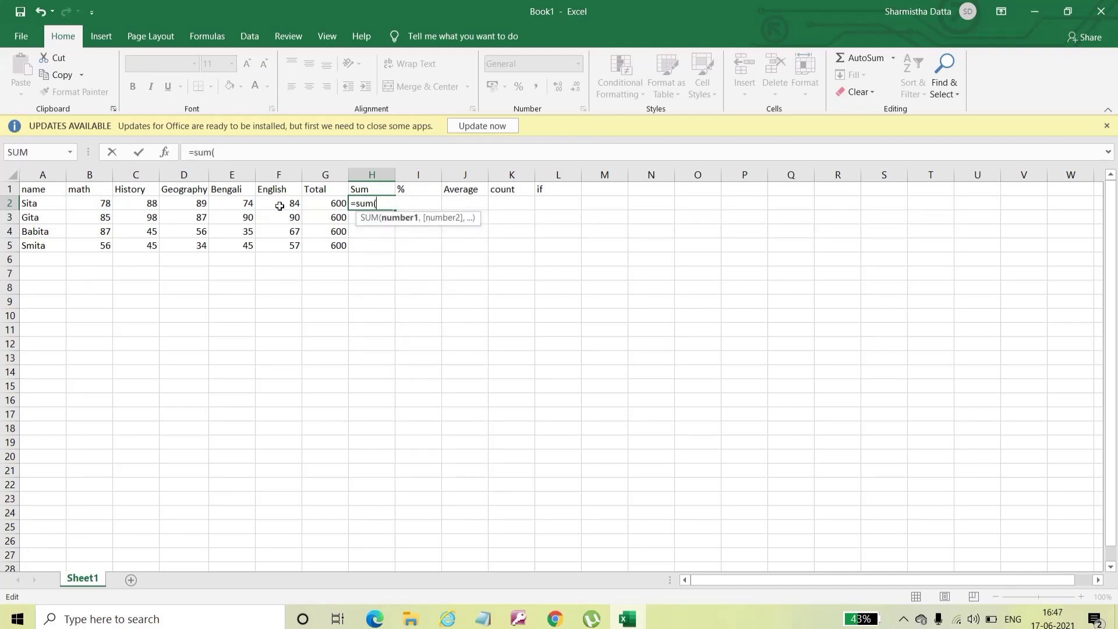
{"action": "left_click", "coordinate": [96, 204]}
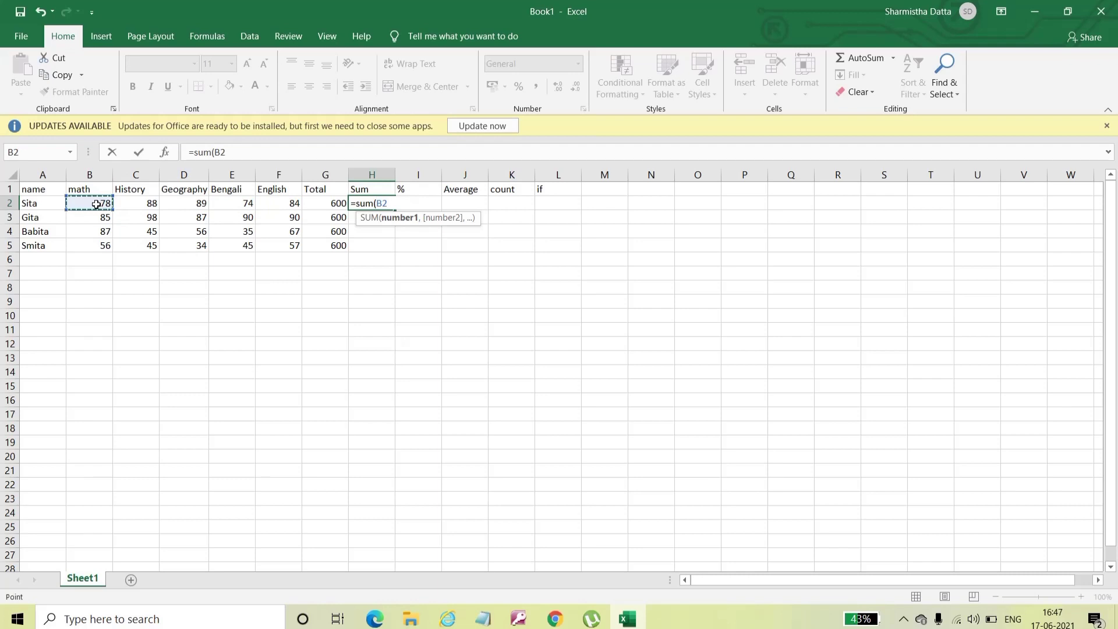
{"action": "type", "text": "+"}
{"action": "left_click", "coordinate": [126, 203]}
{"action": "type", "text": "+"}
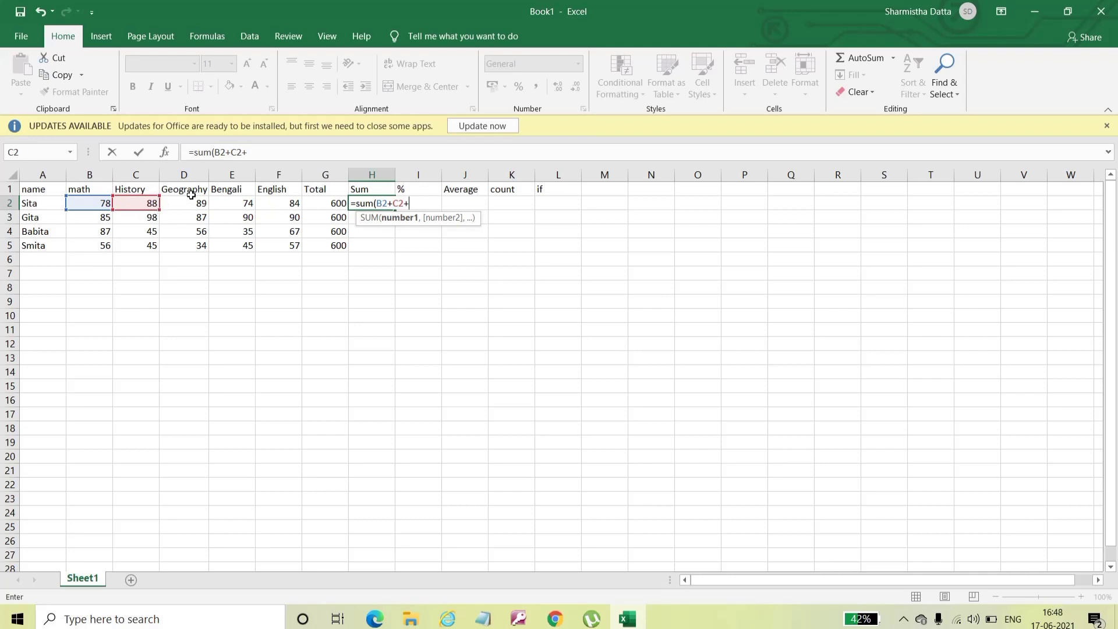
{"action": "left_click", "coordinate": [230, 201]}
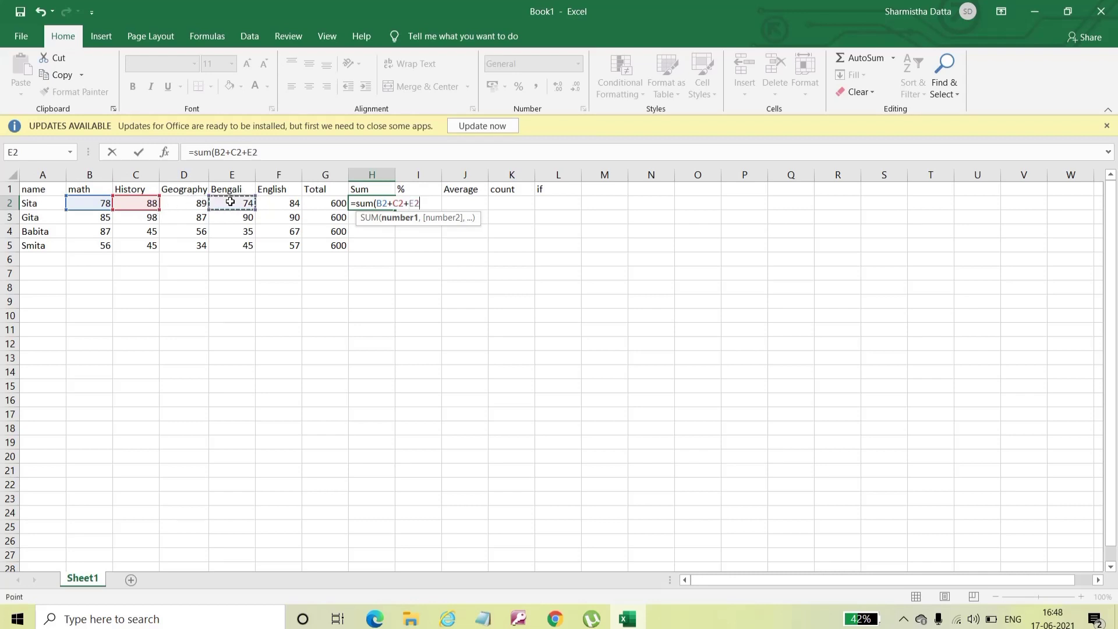
{"action": "type", "text": "+"}
{"action": "left_click", "coordinate": [273, 203]}
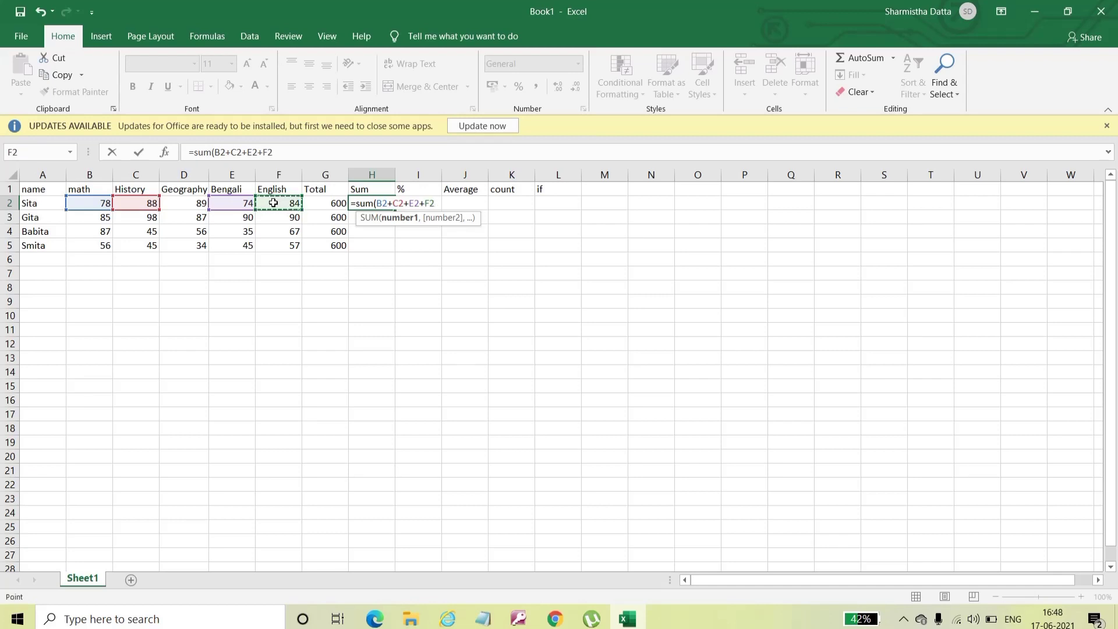
{"action": "type", "text": ")"}
{"action": "key", "text": "Return"}
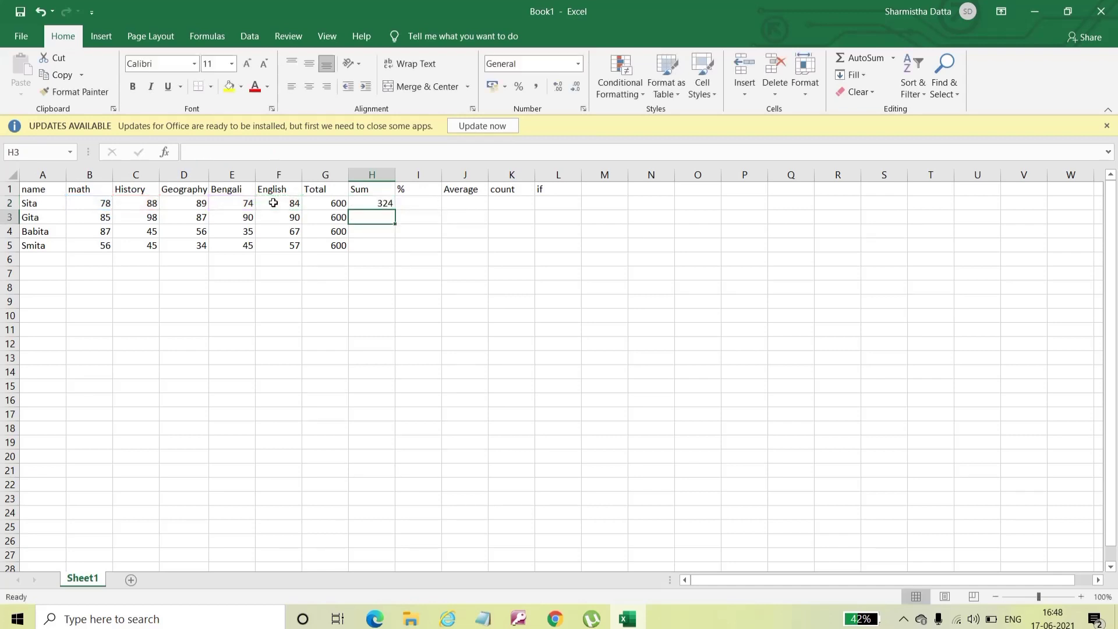
Step: Rewrite the formula in H2 as =SUM(B2:F2), using the range from math to English instead of individually added cells
{"action": "left_click", "coordinate": [366, 203]}
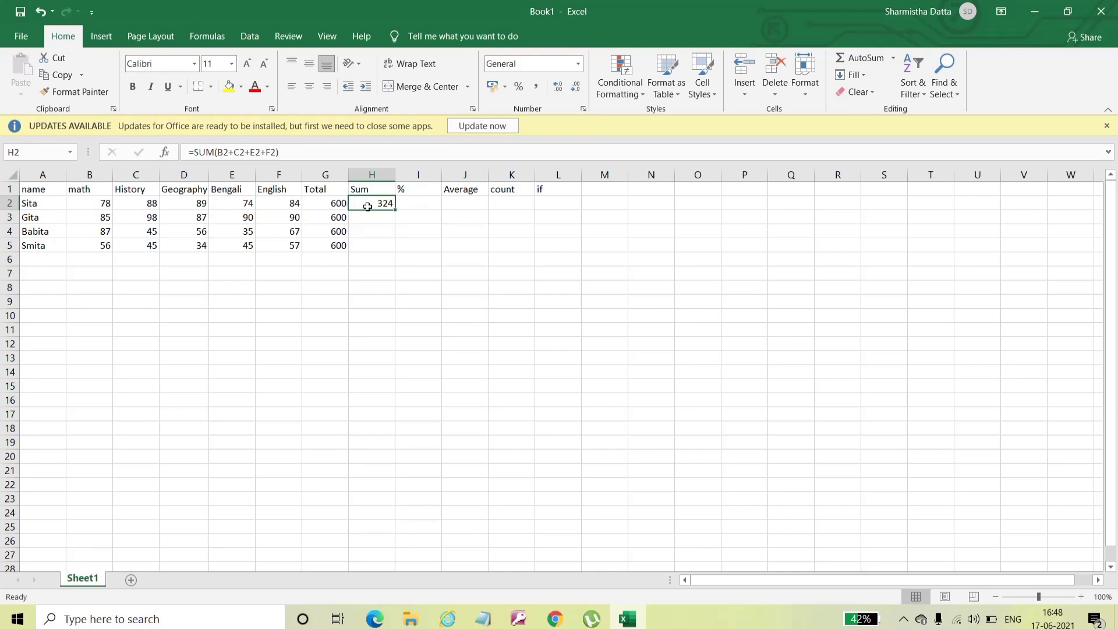
{"action": "double_click", "coordinate": [367, 207]}
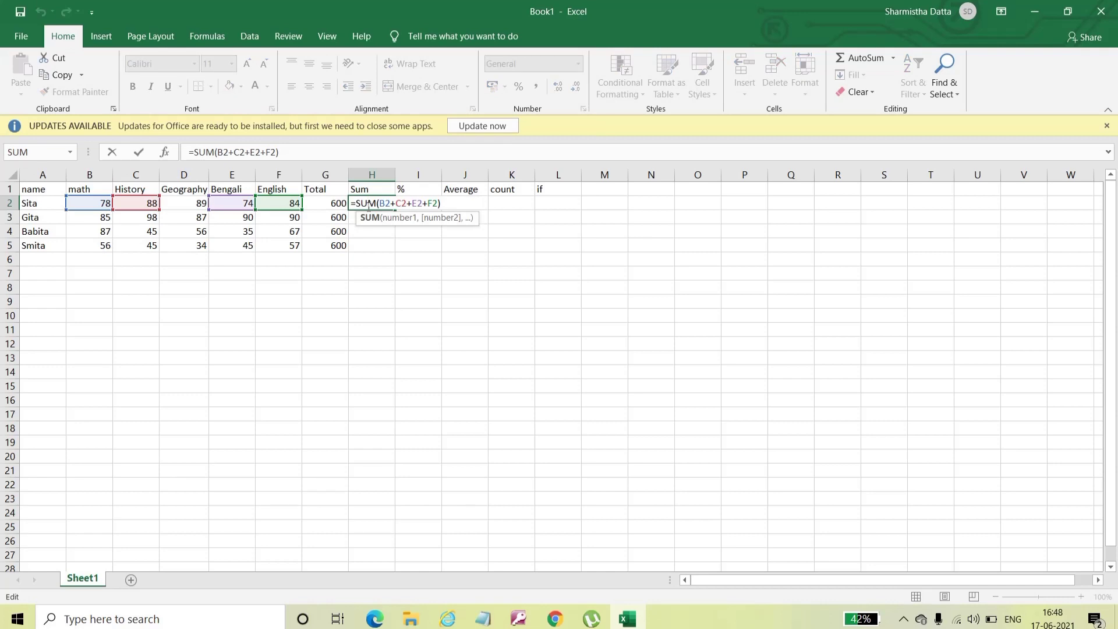
{"action": "left_click", "coordinate": [440, 205]}
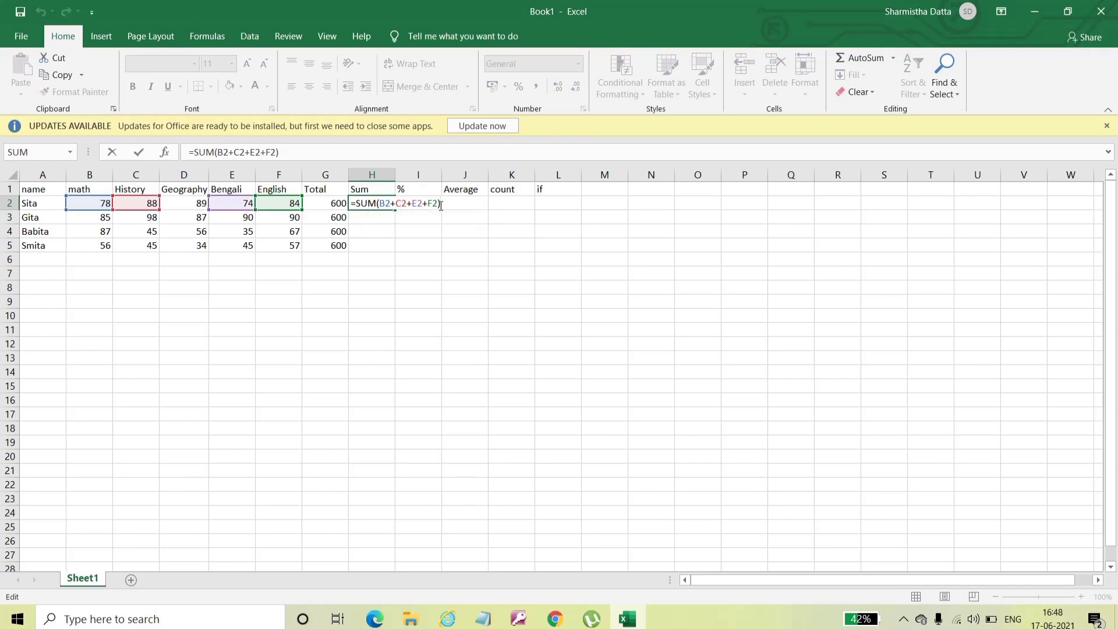
{"action": "key", "text": "BackSpace"}
{"action": "key", "text": "BackSpace"}
{"action": "key", "text": "BackSpace"}
{"action": "key", "text": "BackSpace"}
{"action": "key", "text": "BackSpace"}
{"action": "key", "text": "BackSpace"}
{"action": "key", "text": "BackSpace"}
{"action": "key", "text": "BackSpace"}
{"action": "key", "text": "BackSpace"}
{"action": "key", "text": "BackSpace"}
{"action": "key", "text": "BackSpace"}
{"action": "key", "text": "BackSpace"}
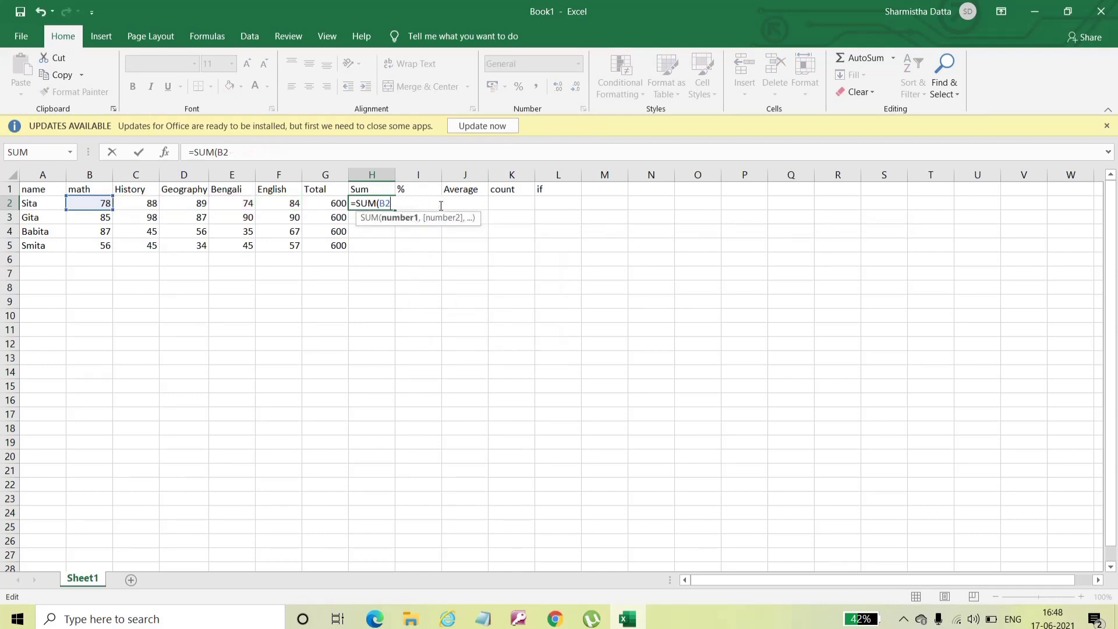
{"action": "left_click", "coordinate": [102, 202]}
{"action": "left_click", "coordinate": [272, 200], "text": "shift"}
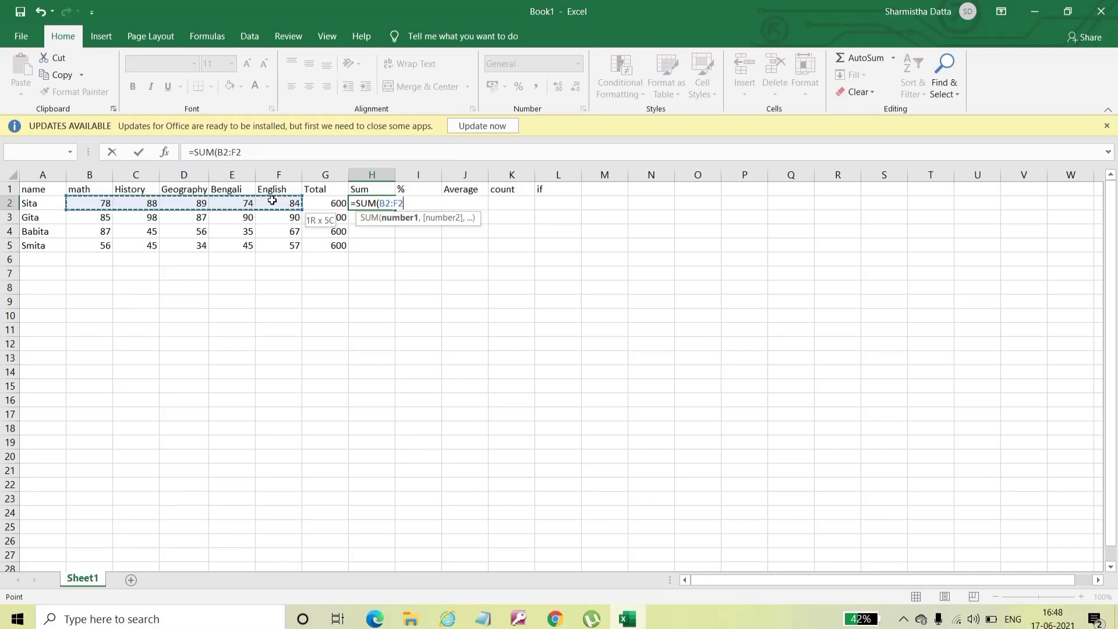
{"action": "type", "text": ")"}
{"action": "key", "text": "Return"}
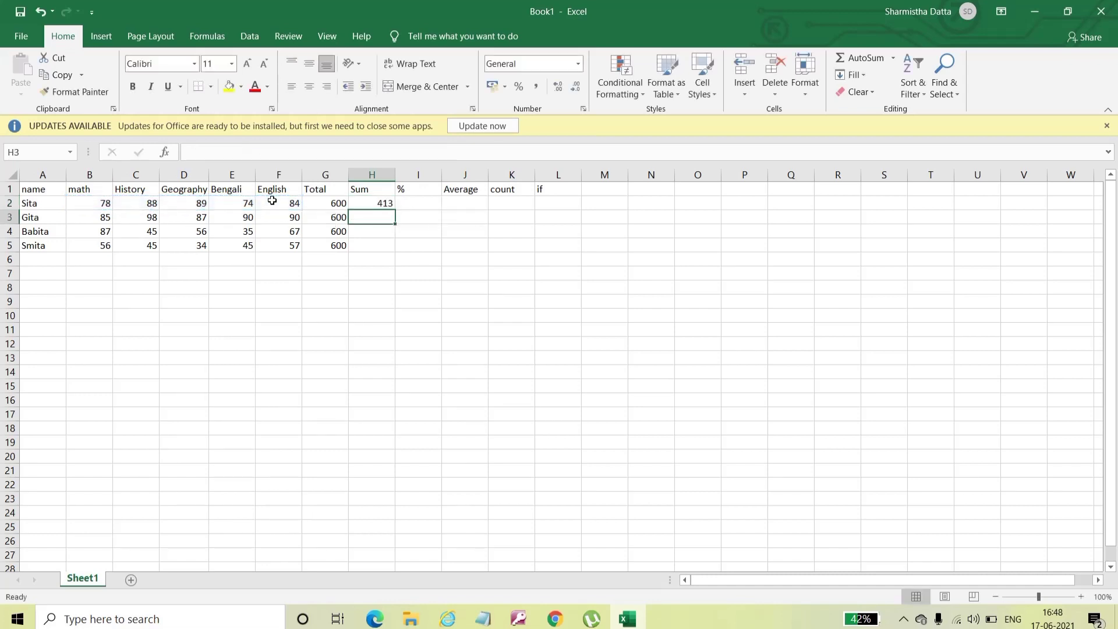
Step: Fill the SUM formula from H2 down to H5 and ignore the formula error flagged on those cells
{"action": "left_click", "coordinate": [364, 201]}
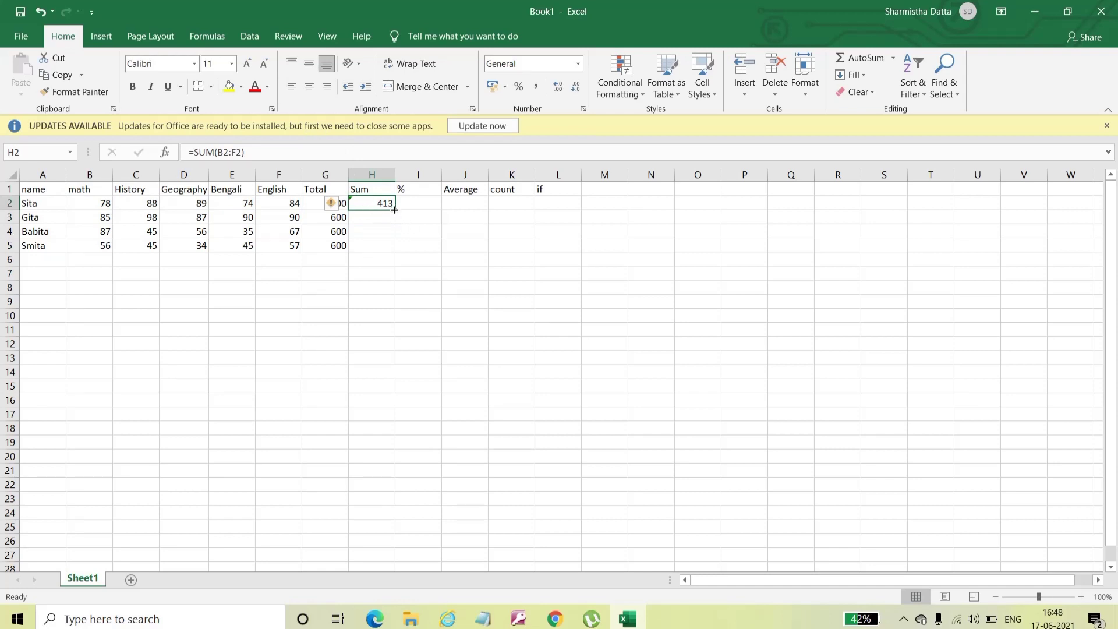
{"action": "left_click_drag", "start_coordinate": [394, 210], "coordinate": [397, 247]}
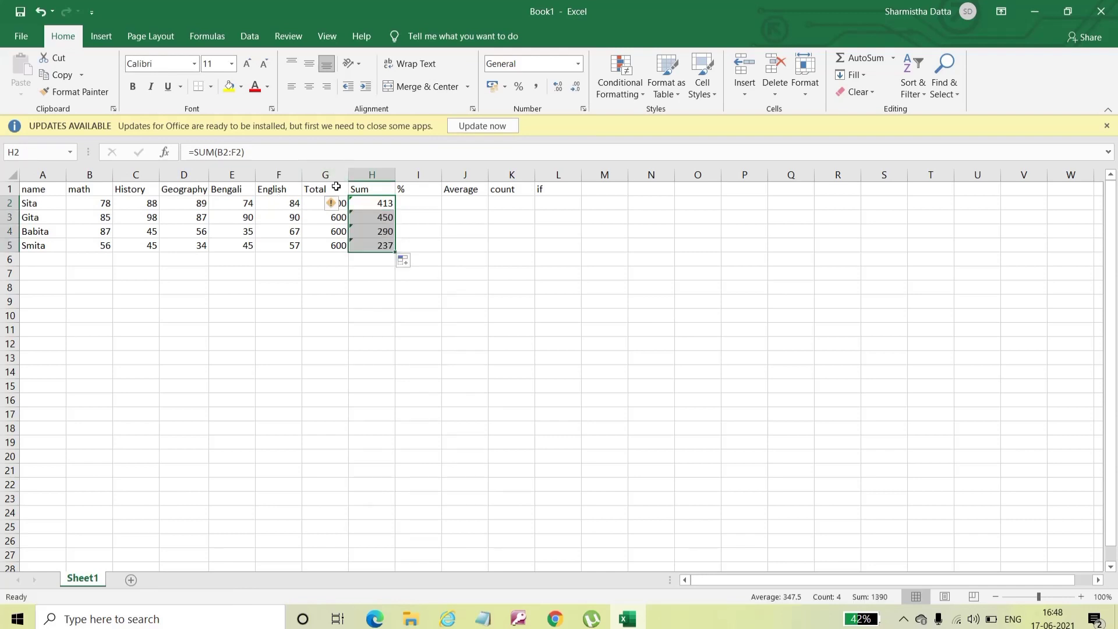
{"action": "left_click", "coordinate": [340, 203]}
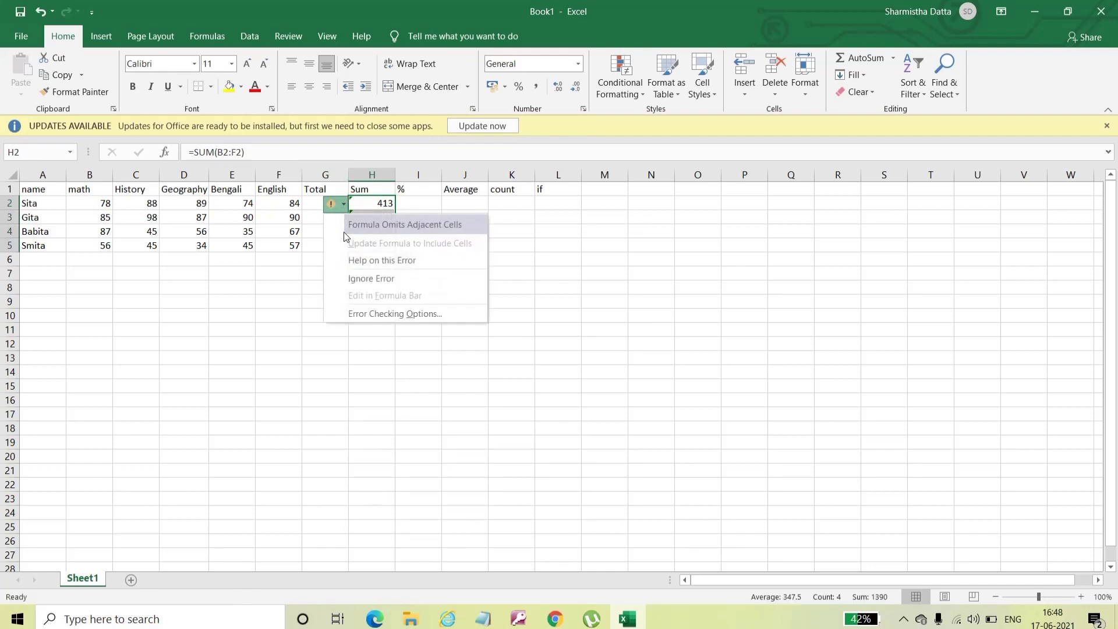
{"action": "left_click", "coordinate": [360, 278]}
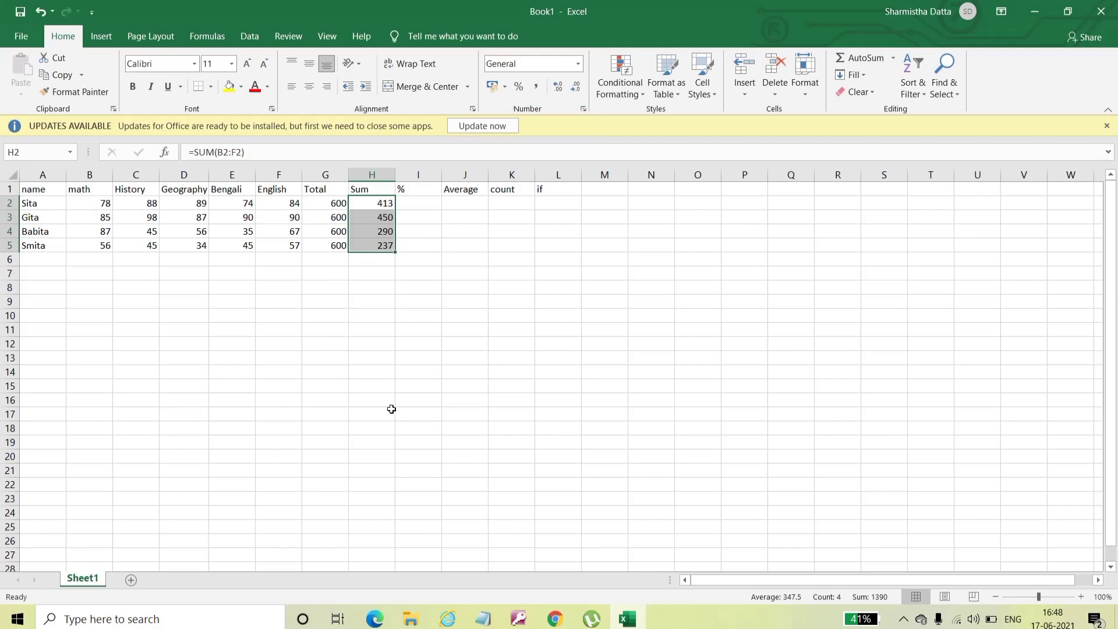
{"action": "left_click", "coordinate": [422, 199]}
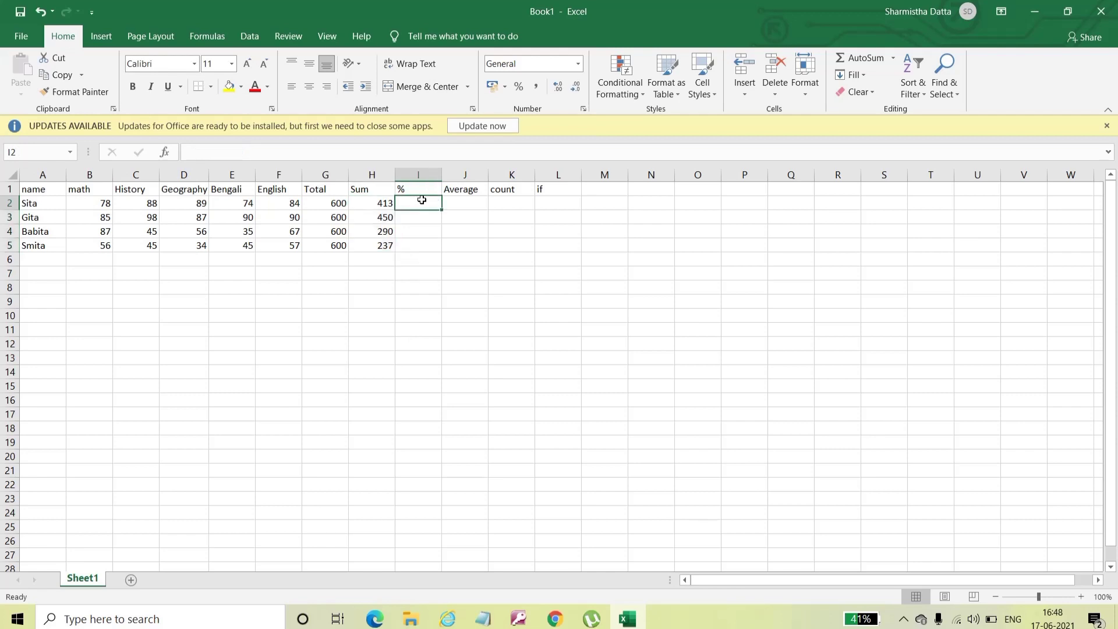
{"action": "left_click", "coordinate": [381, 204]}
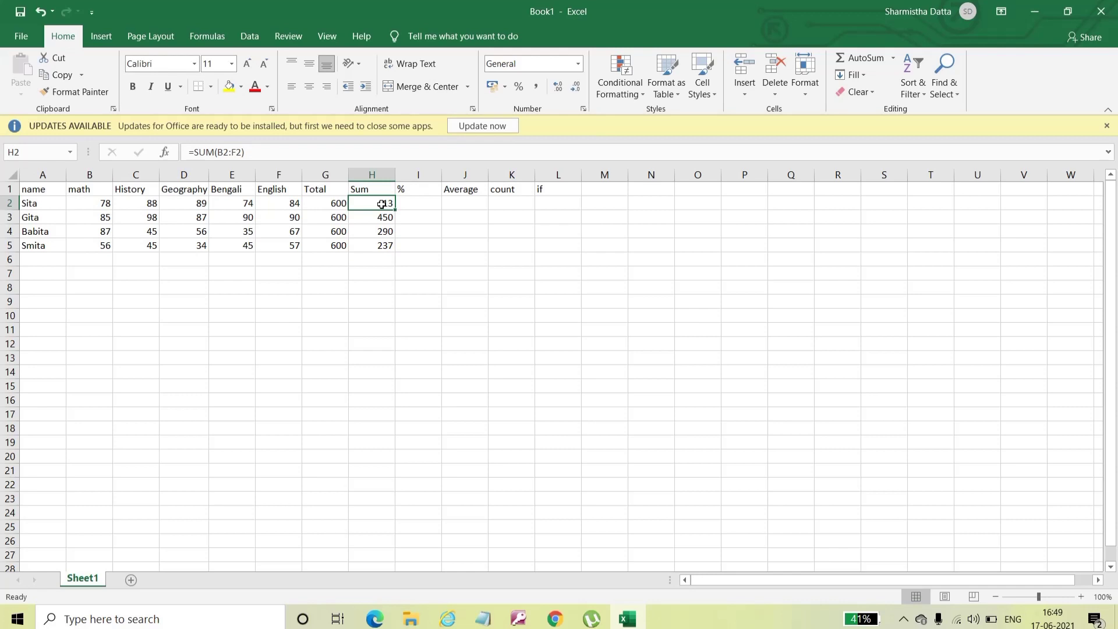
{"action": "left_click", "coordinate": [417, 202]}
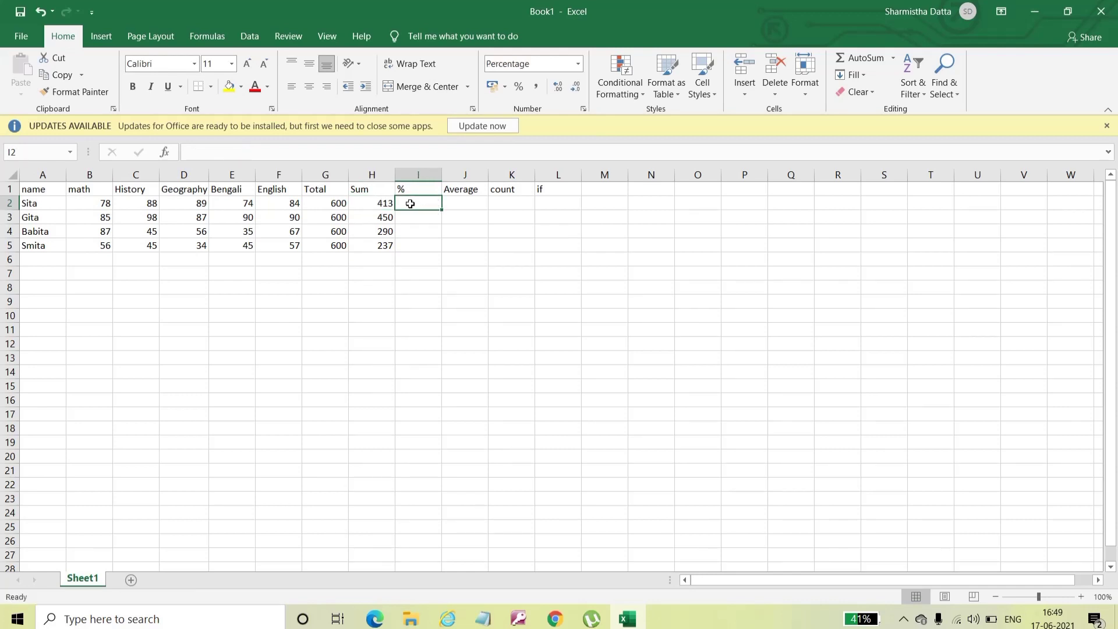
{"action": "double_click", "coordinate": [411, 204]}
{"action": "type", "text": "="}
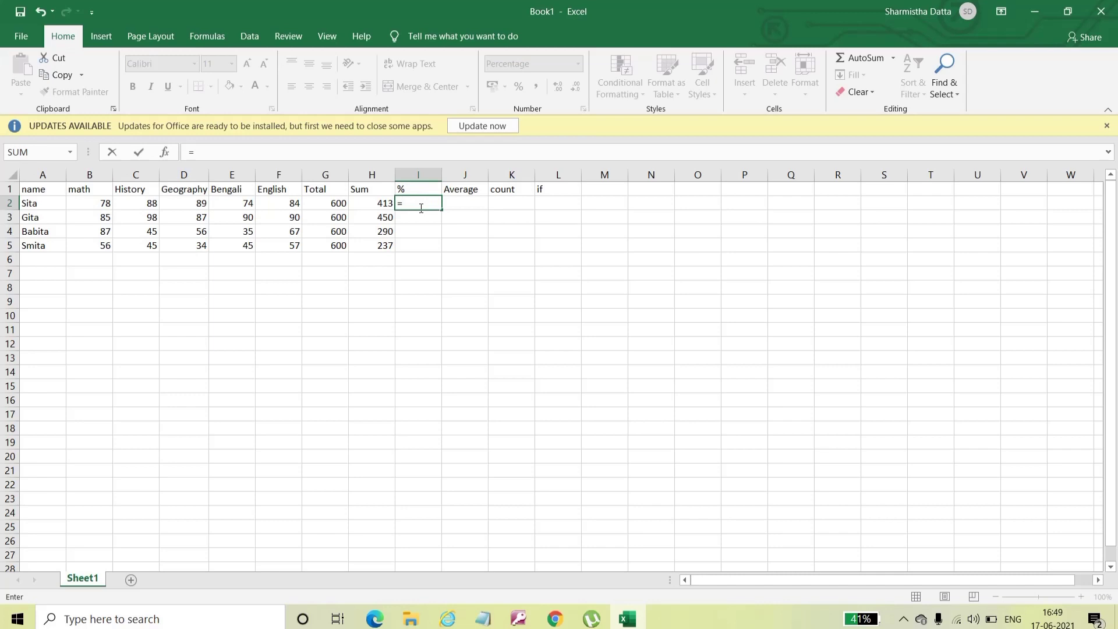
{"action": "key", "text": "BackSpace"}
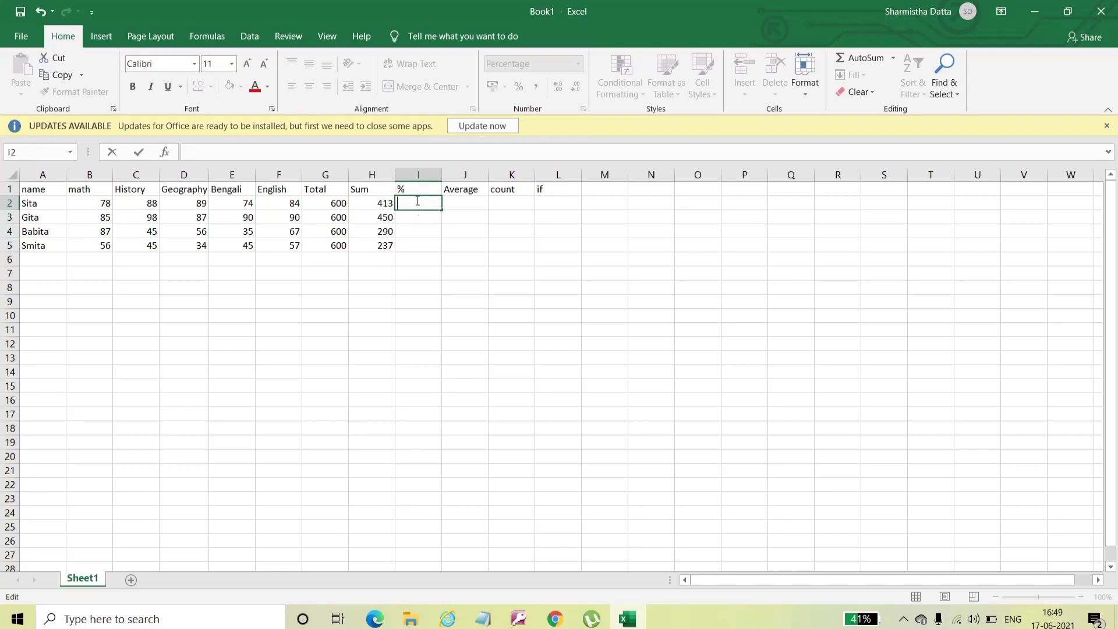
{"action": "left_click", "coordinate": [431, 228]}
Step: Enter =H2/G2 in I2 to divide the Sum by the Total, and fill the formula down to I5
{"action": "left_click", "coordinate": [411, 203]}
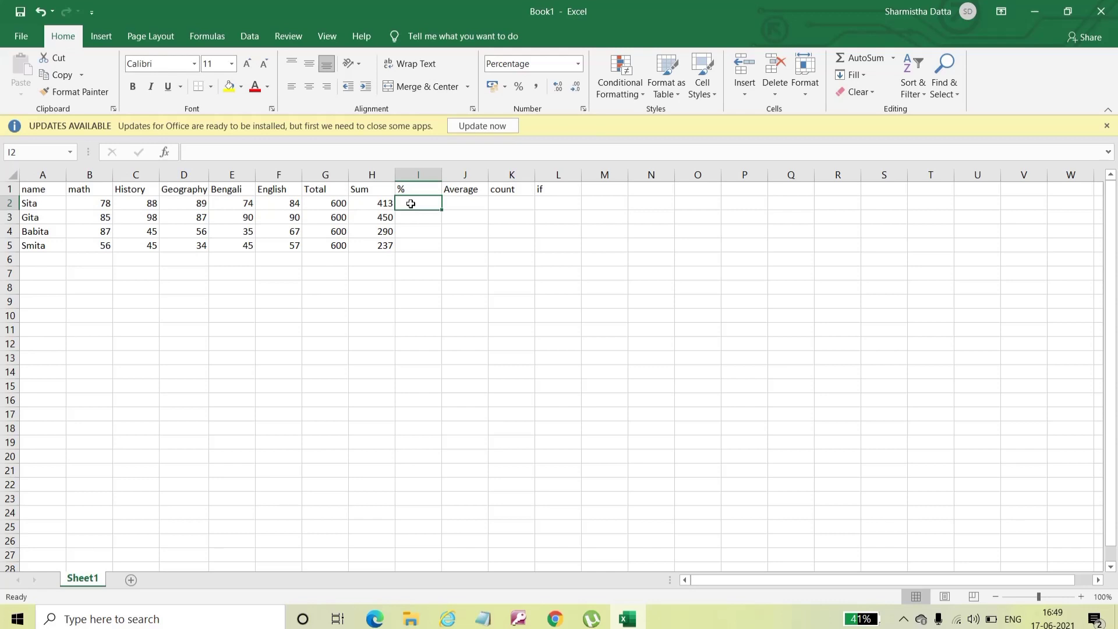
{"action": "type", "text": "="}
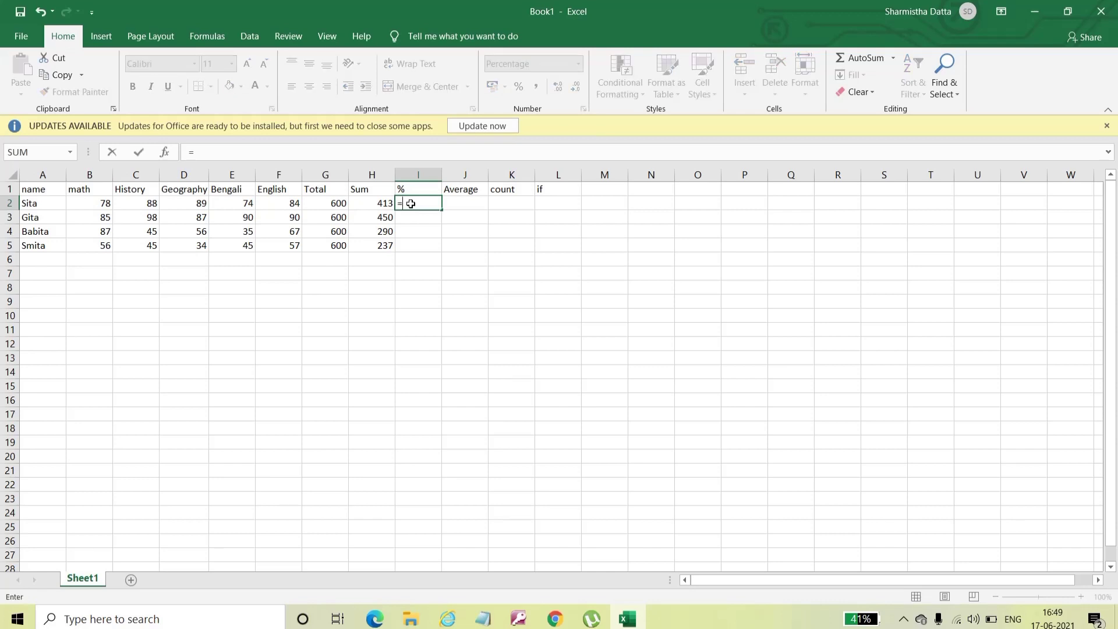
{"action": "left_click", "coordinate": [377, 204]}
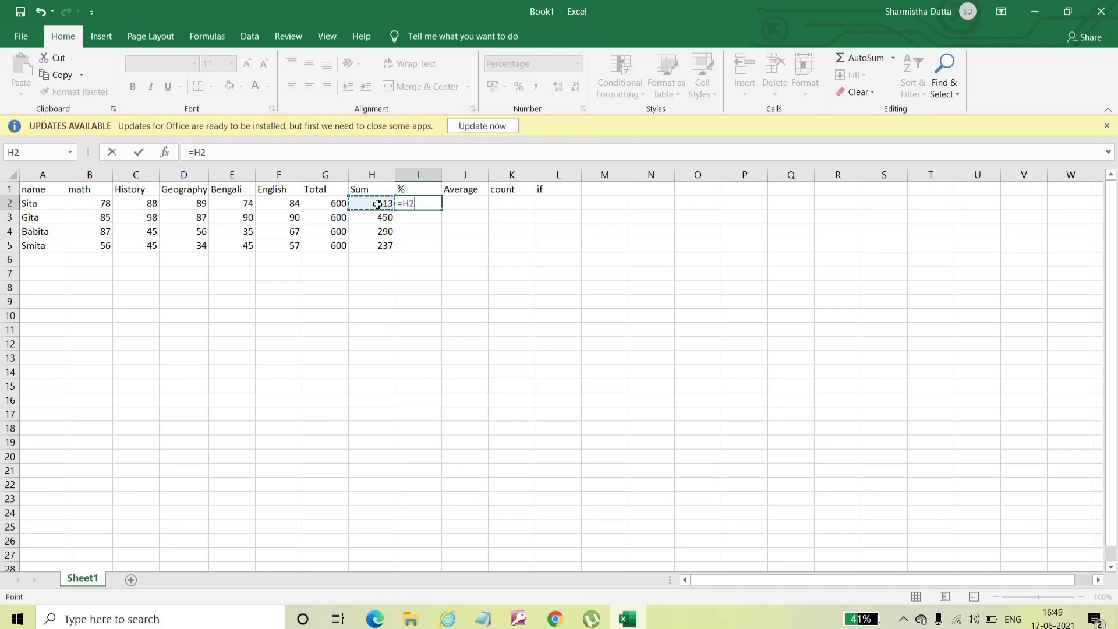
{"action": "type", "text": "/"}
{"action": "left_click", "coordinate": [331, 205]}
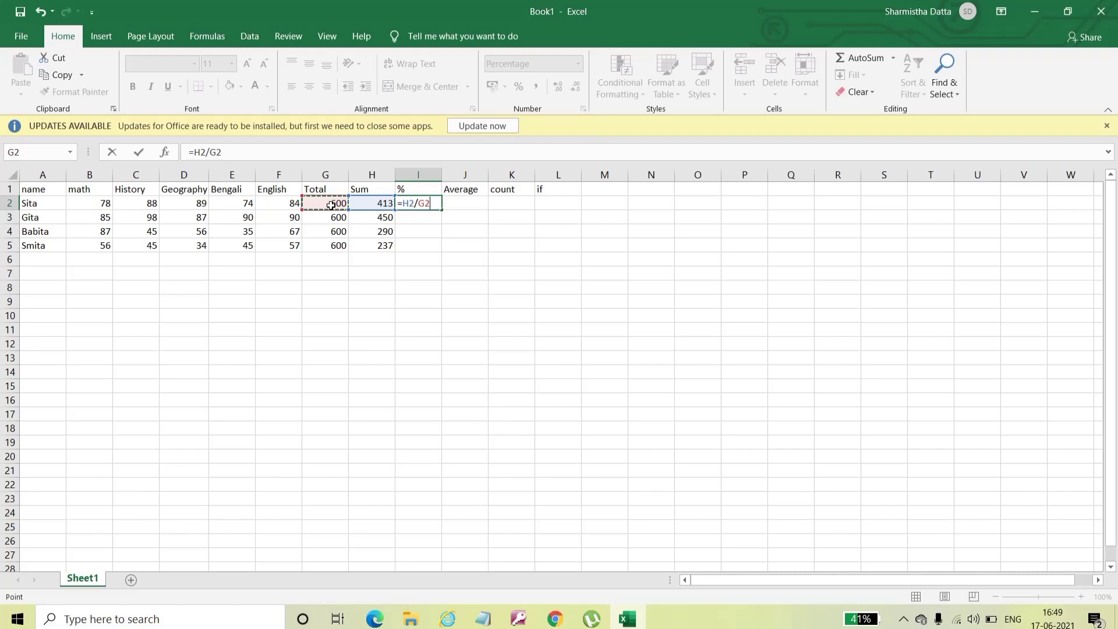
{"action": "key", "text": "Return"}
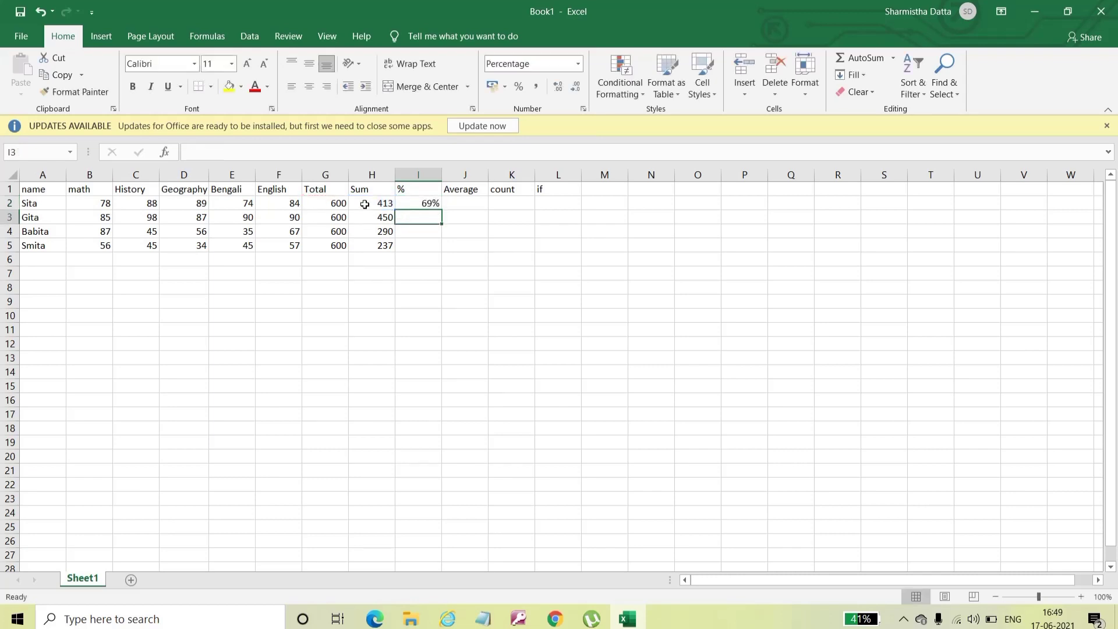
{"action": "left_click", "coordinate": [428, 203]}
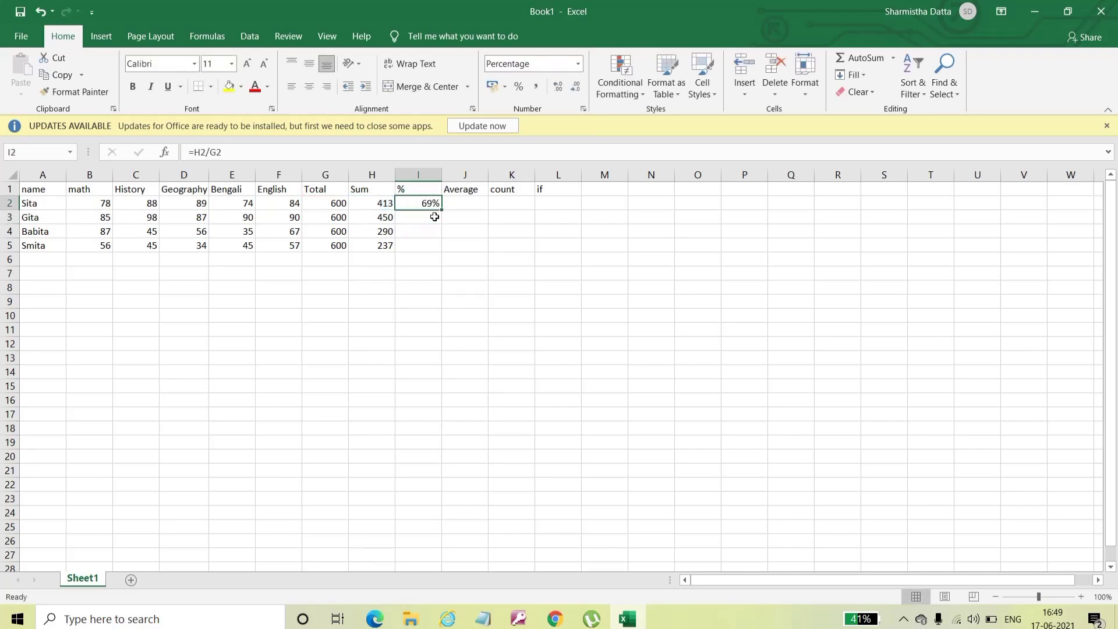
{"action": "left_click_drag", "start_coordinate": [442, 209], "coordinate": [442, 251]}
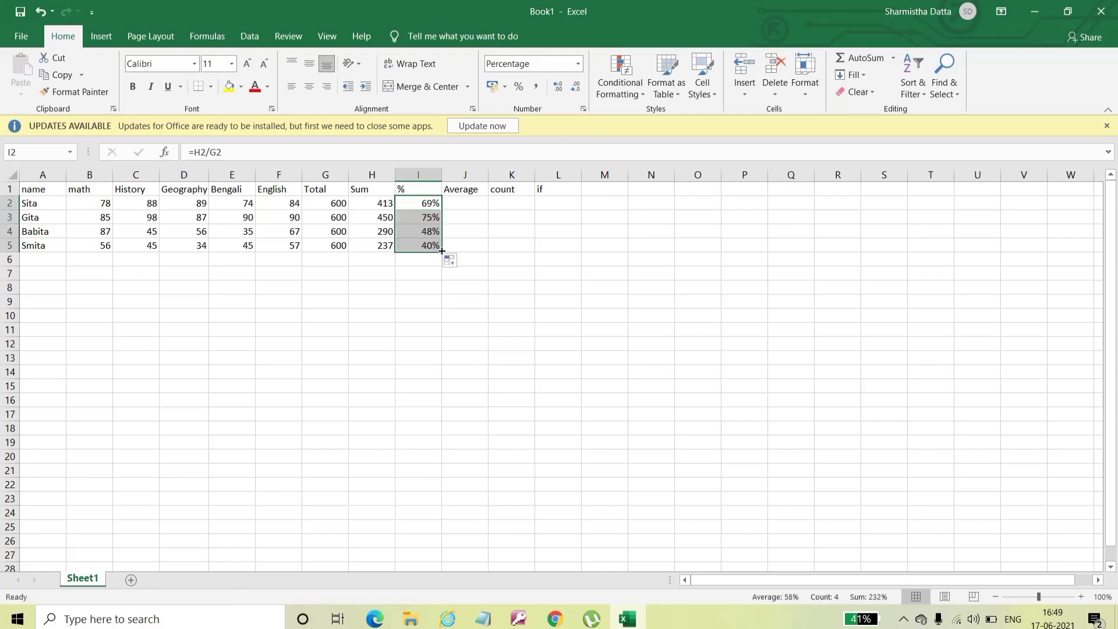
Step: Enter =AVERAGE(B2:F2) in J2 to average the marks from math to English
{"action": "left_click", "coordinate": [455, 199]}
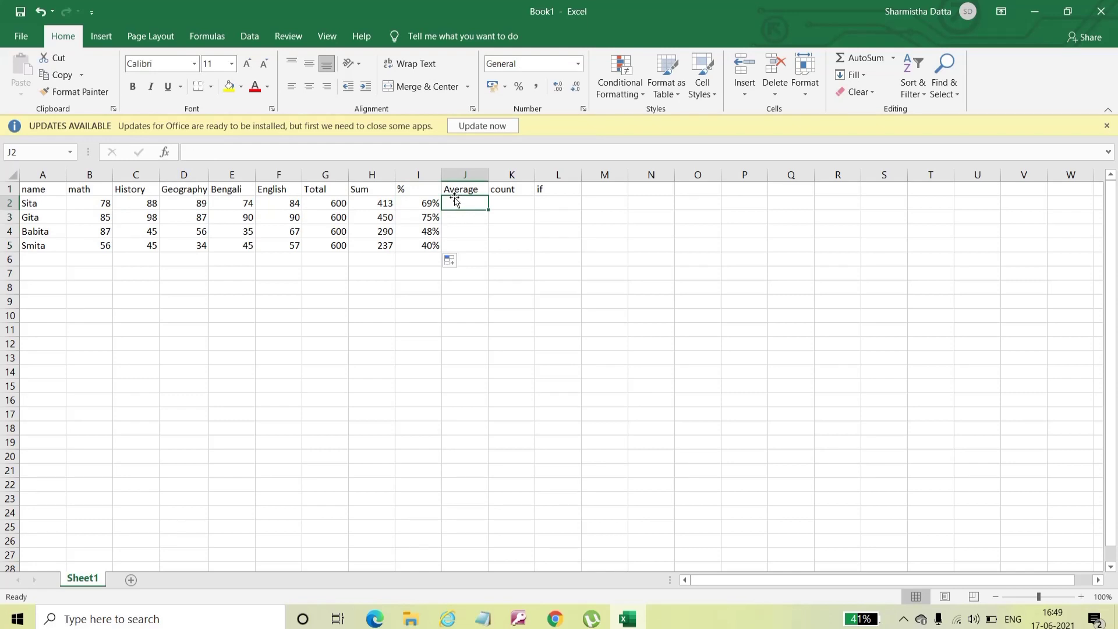
{"action": "double_click", "coordinate": [454, 201]}
{"action": "type", "text": "="}
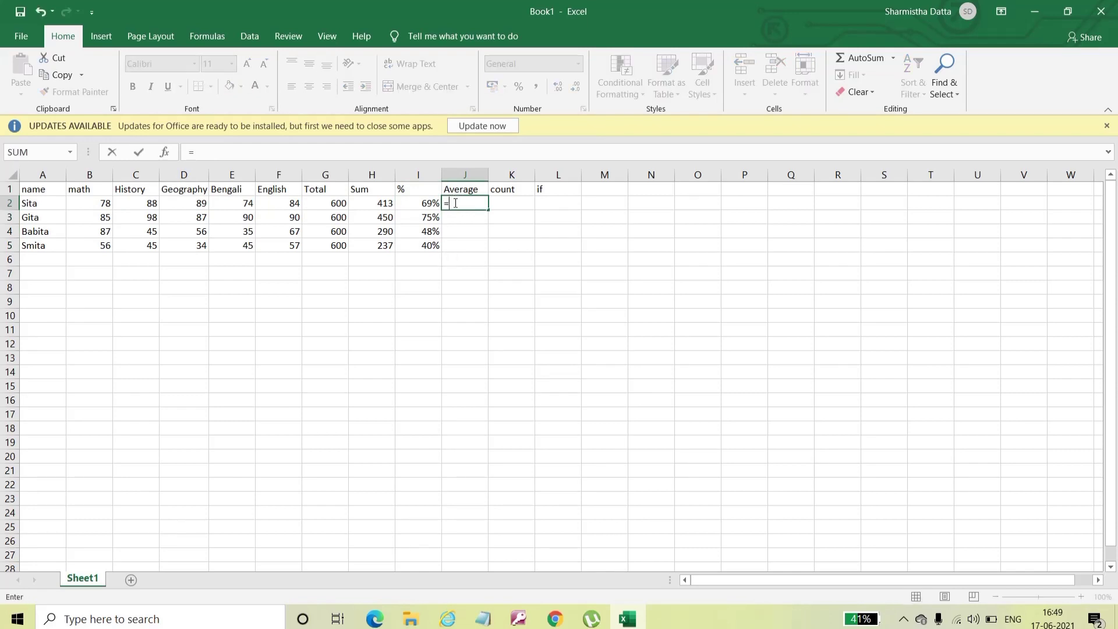
{"action": "type", "text": "A"}
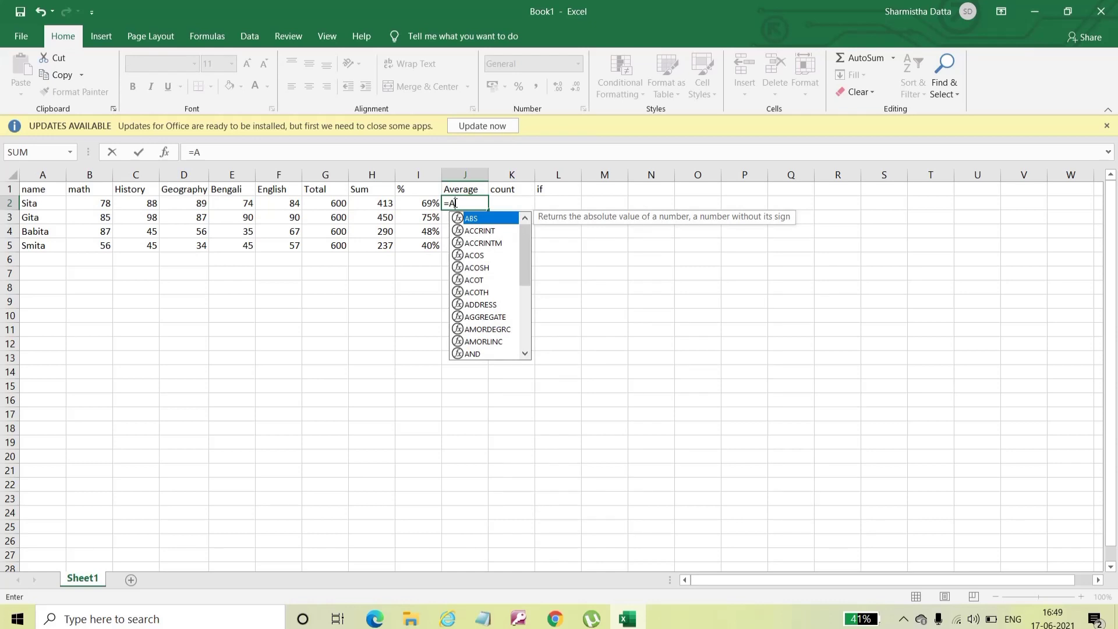
{"action": "type", "text": "ve"}
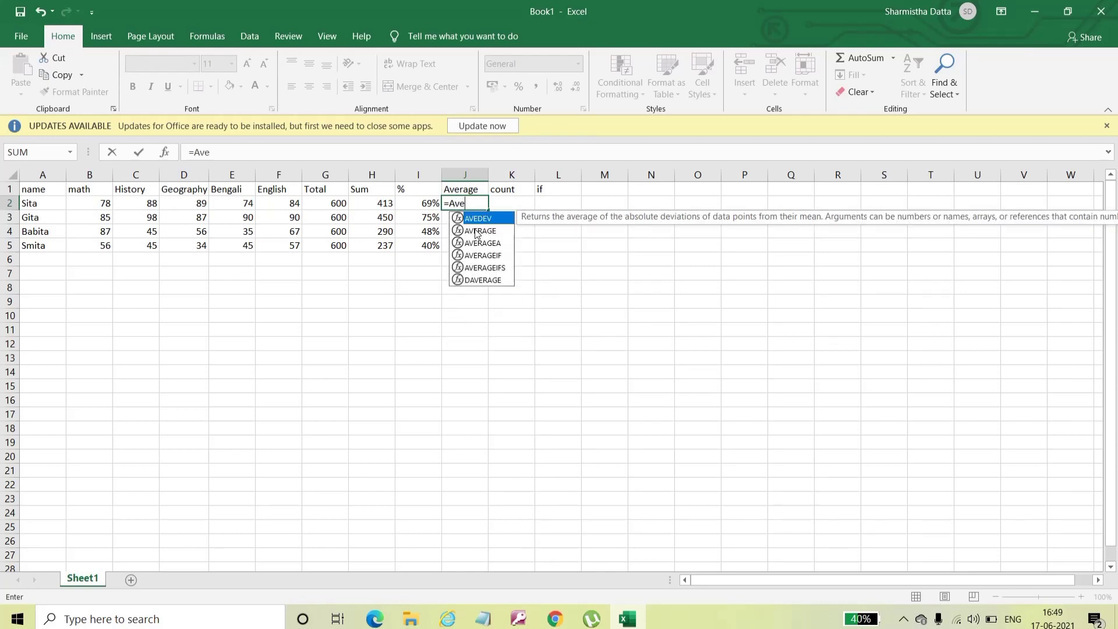
{"action": "double_click", "coordinate": [475, 232]}
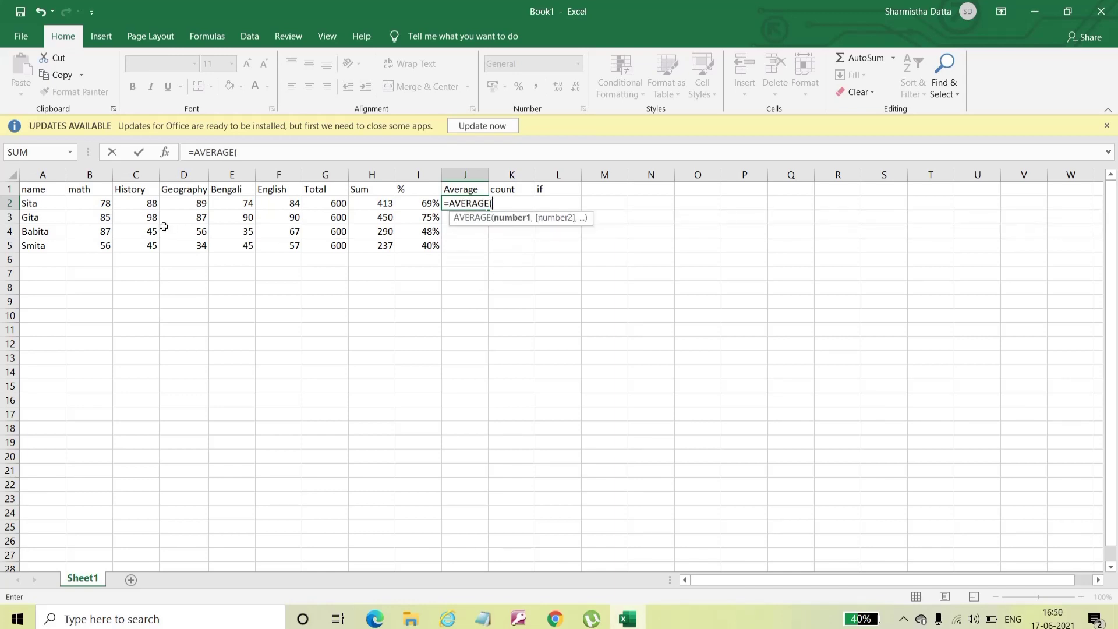
{"action": "left_click", "coordinate": [107, 203]}
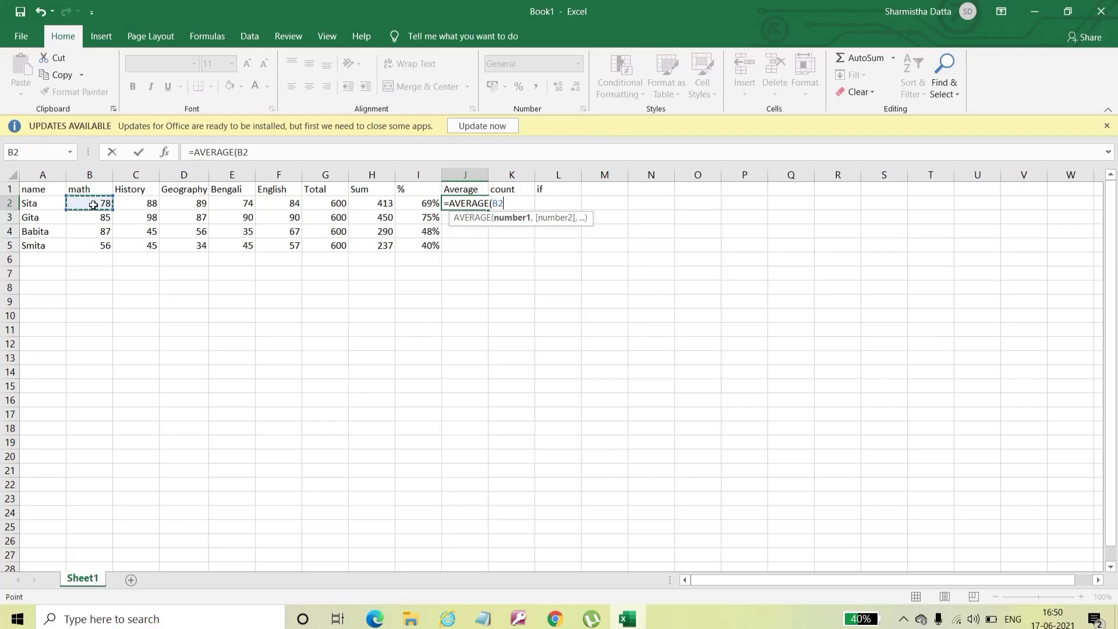
{"action": "left_click_drag", "start_coordinate": [107, 203], "coordinate": [266, 200]}
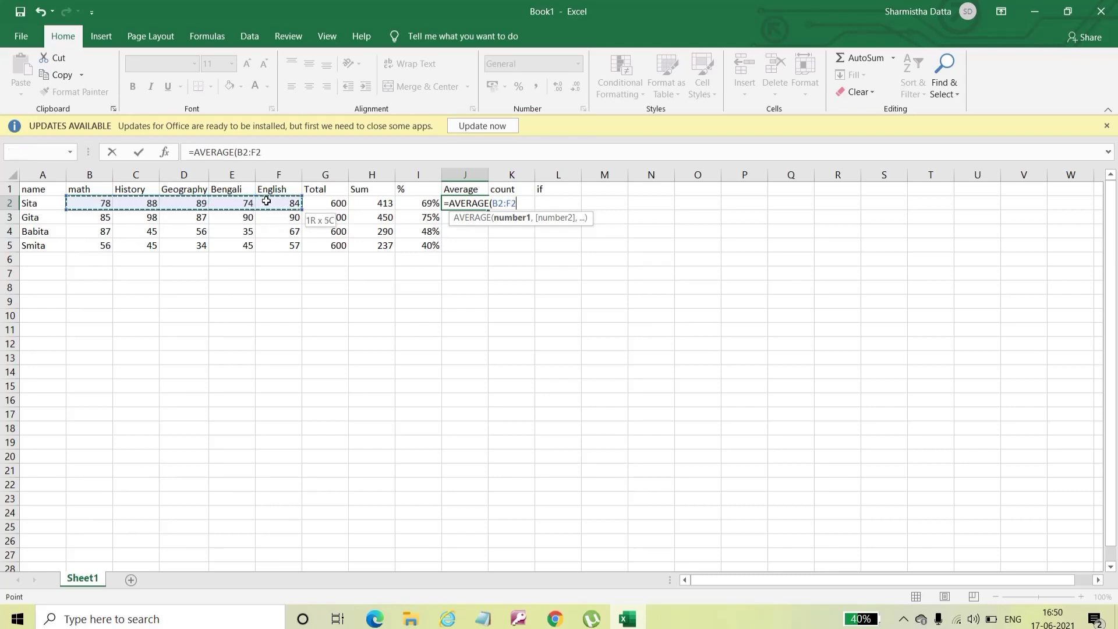
{"action": "type", "text": ")"}
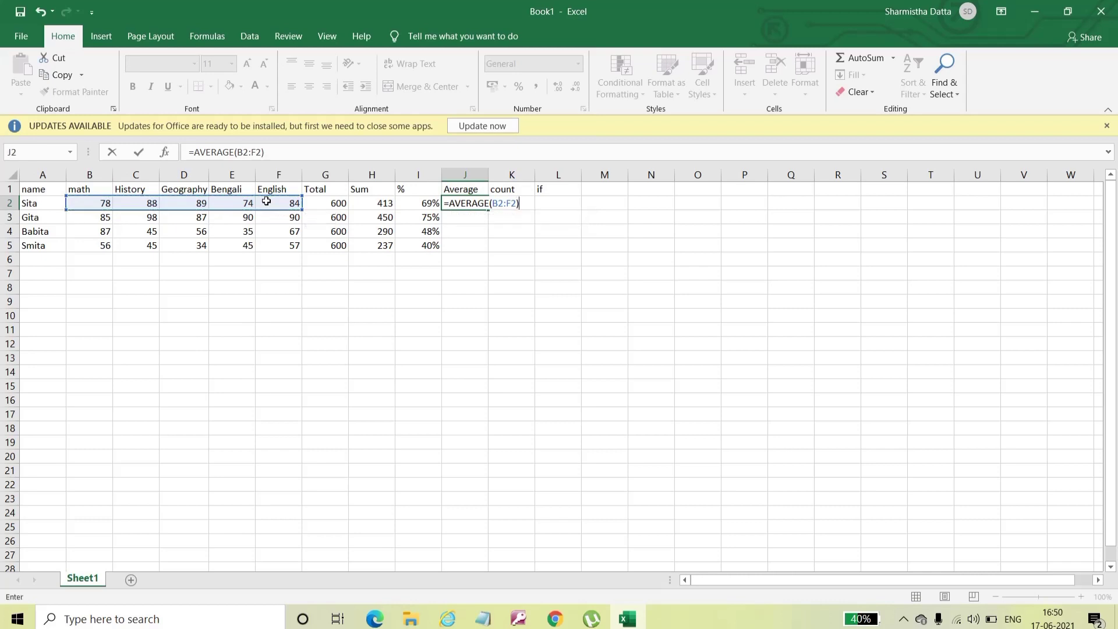
{"action": "key", "text": "Return"}
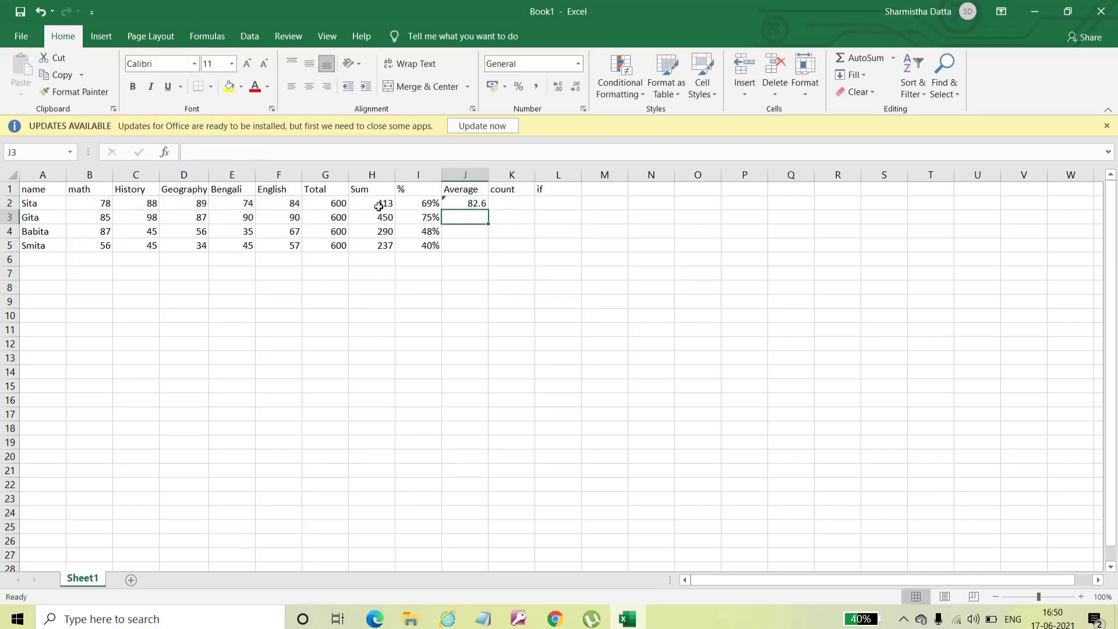
Step: Fill the AVERAGE formula from J2 down to J5 and ignore the formula error flagged on those cells
{"action": "left_click", "coordinate": [478, 202]}
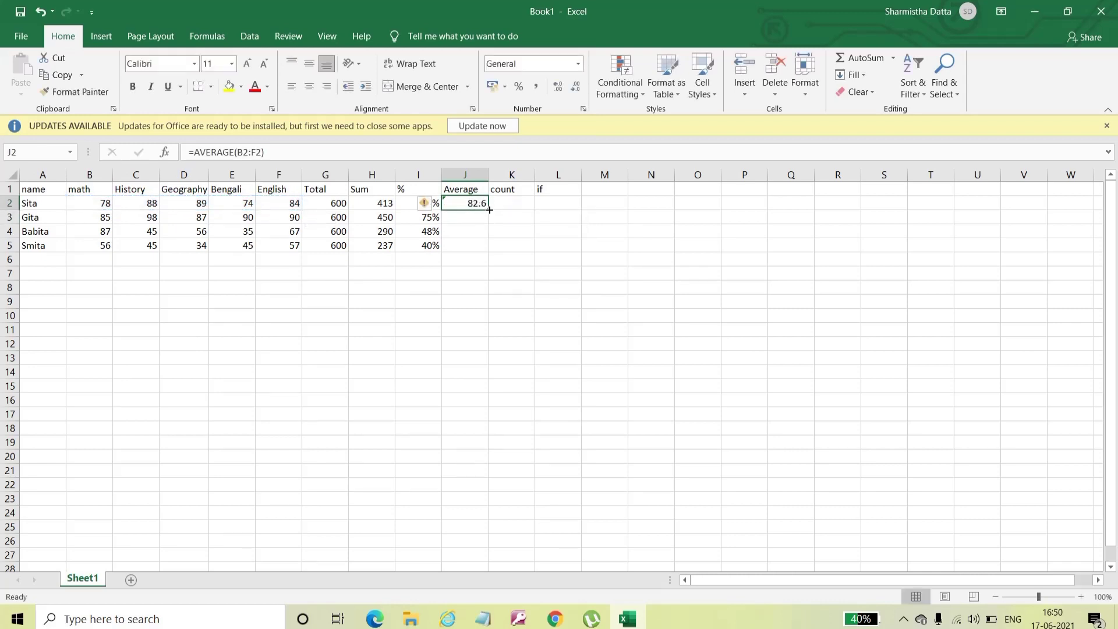
{"action": "left_click_drag", "start_coordinate": [487, 208], "coordinate": [494, 247]}
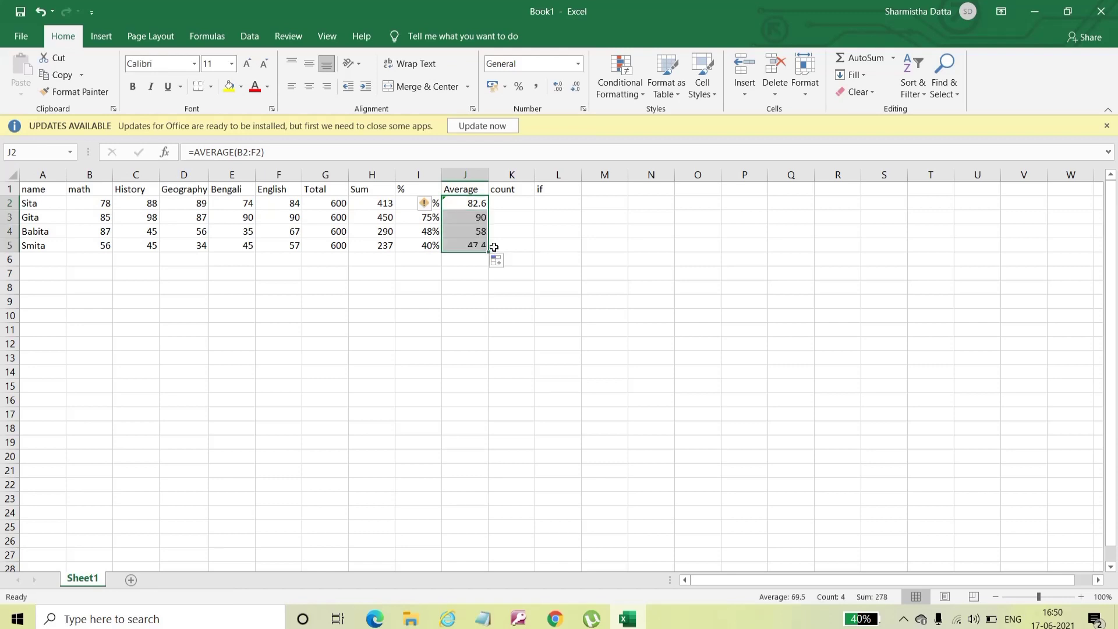
{"action": "left_click", "coordinate": [431, 204]}
{"action": "left_click", "coordinate": [442, 278]}
Step: Enter =COUNT(B2:F2) in K2 to count the marks from math to English
{"action": "left_click", "coordinate": [518, 205]}
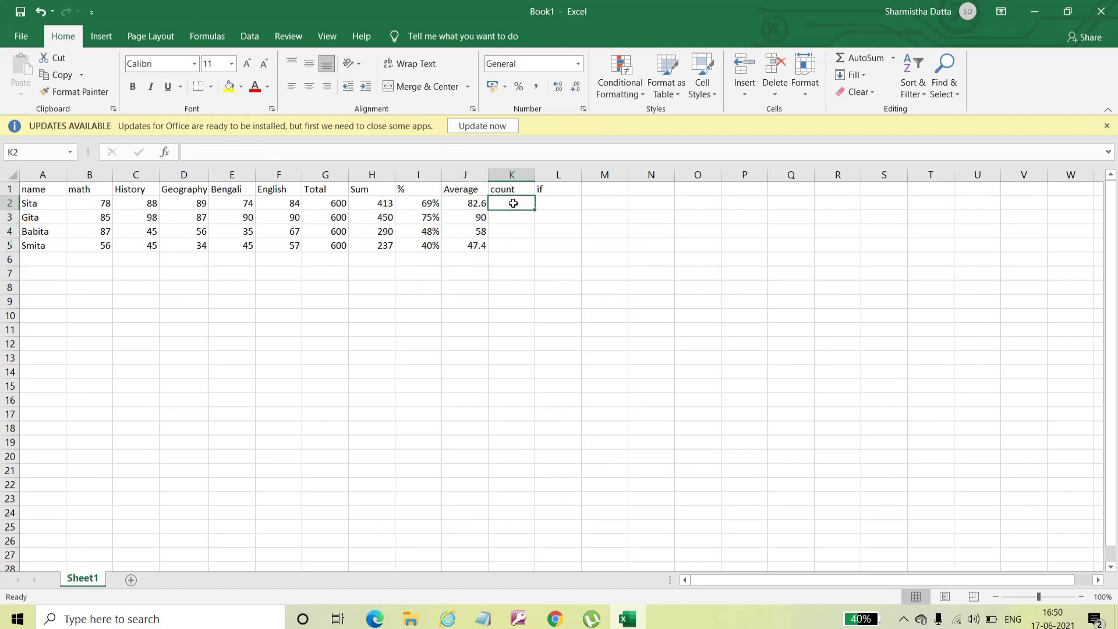
{"action": "type", "text": "="}
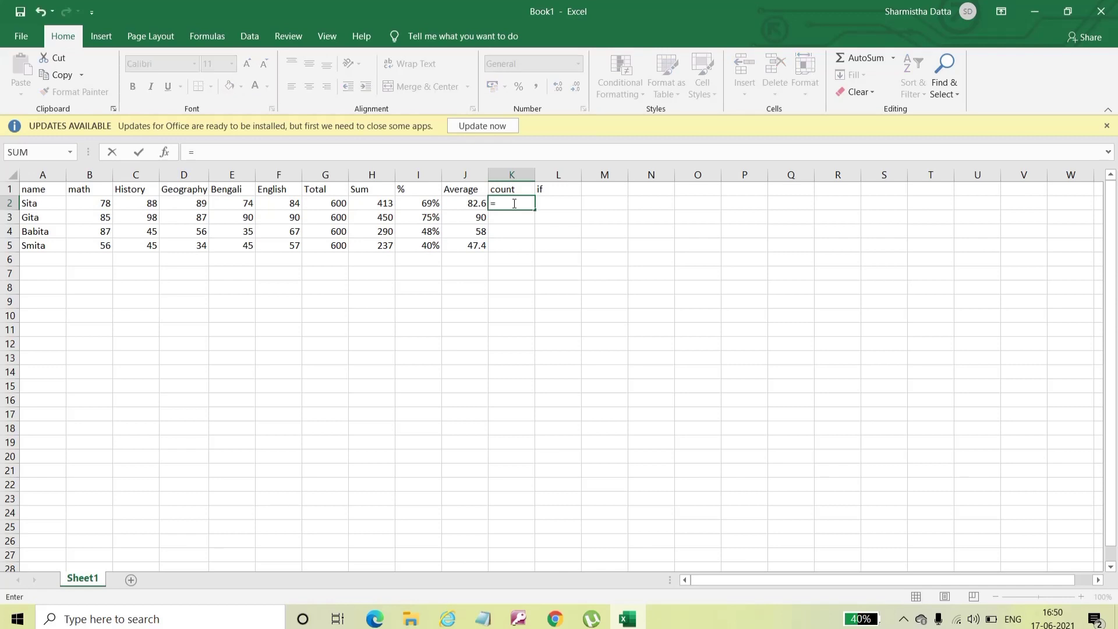
{"action": "type", "text": "COUNT"}
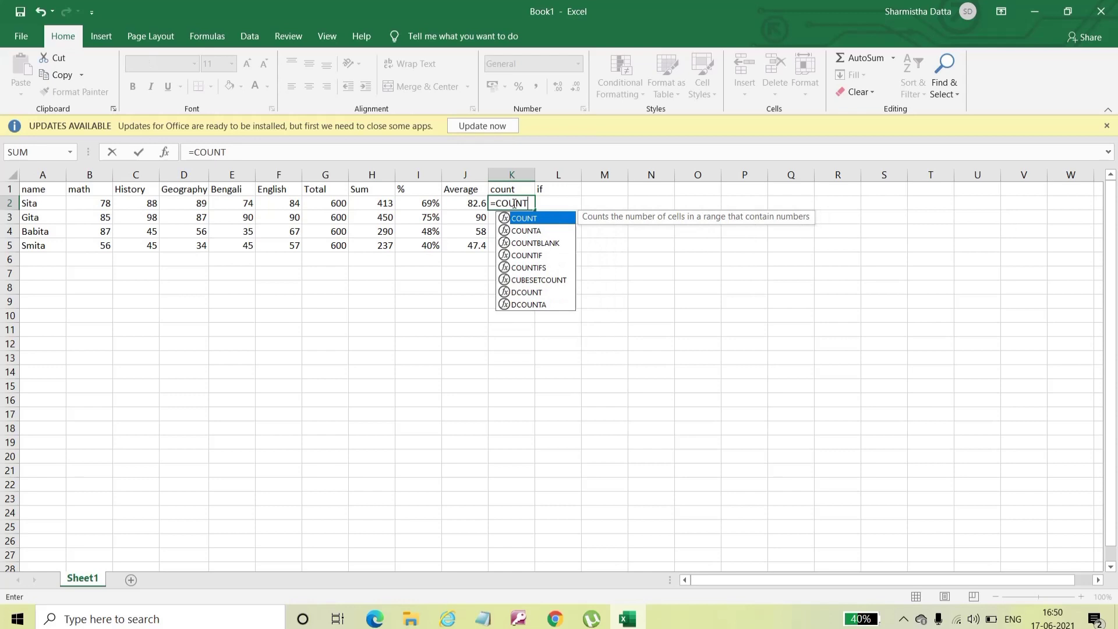
{"action": "type", "text": "("}
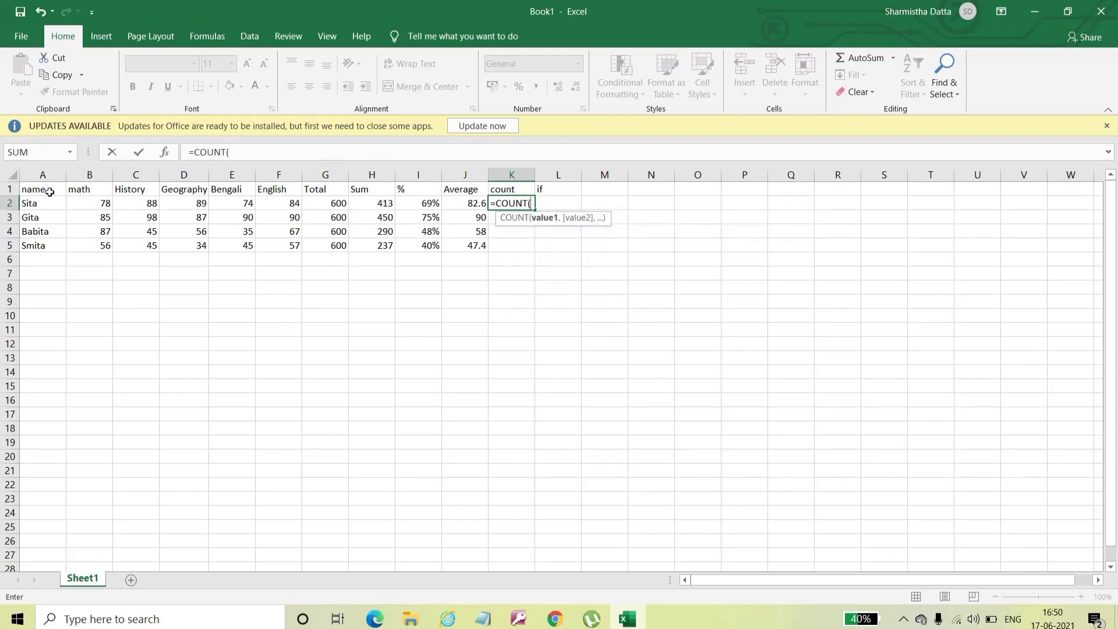
{"action": "left_click", "coordinate": [99, 204]}
{"action": "left_click_drag", "start_coordinate": [99, 204], "coordinate": [270, 203]}
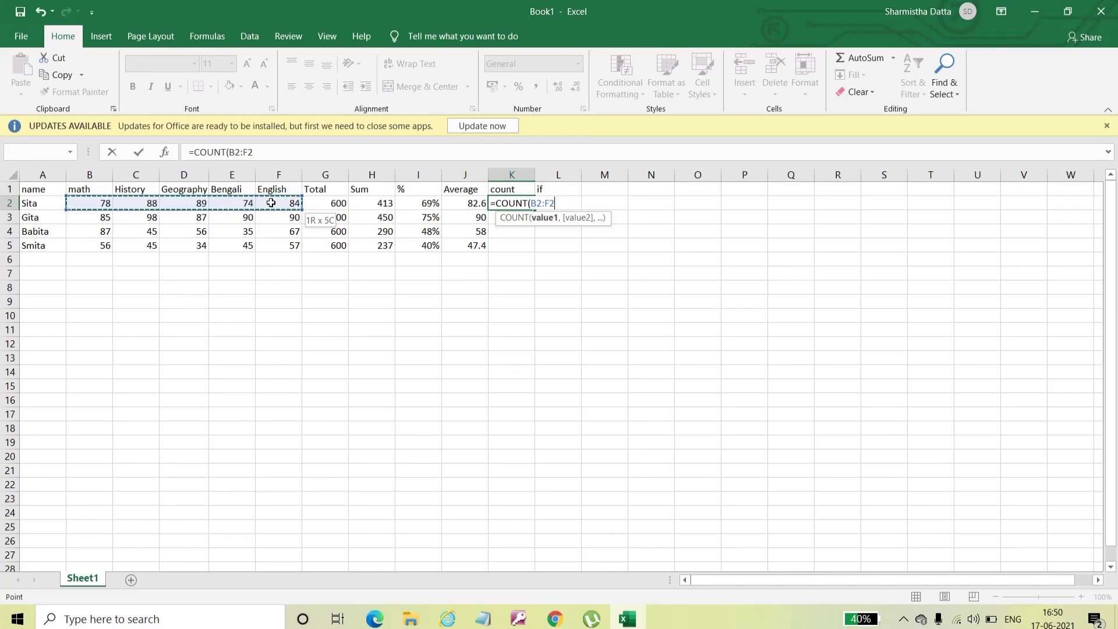
{"action": "type", "text": ")"}
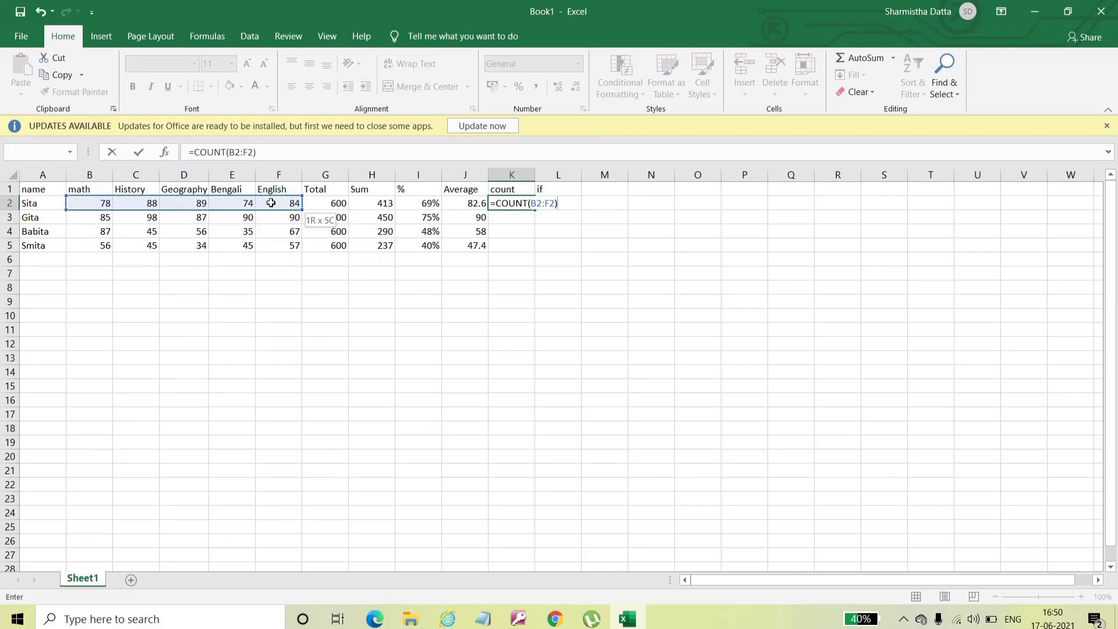
{"action": "key", "text": "Return"}
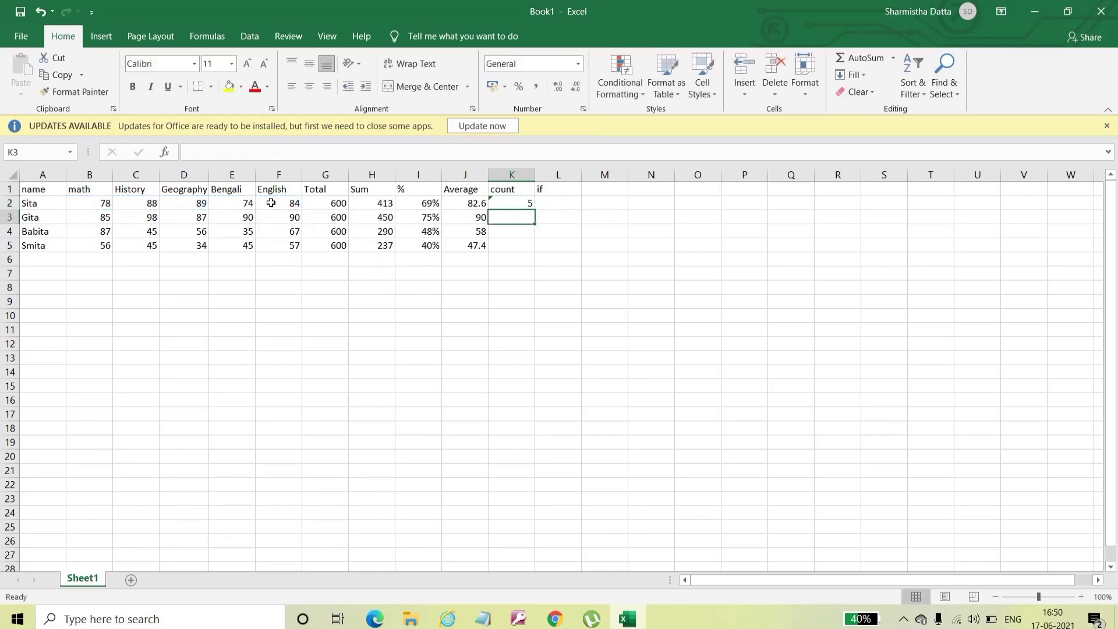
Step: Fill the COUNT formula from K2 down to K5 and ignore the formula error flagged on those cells
{"action": "left_click", "coordinate": [506, 202]}
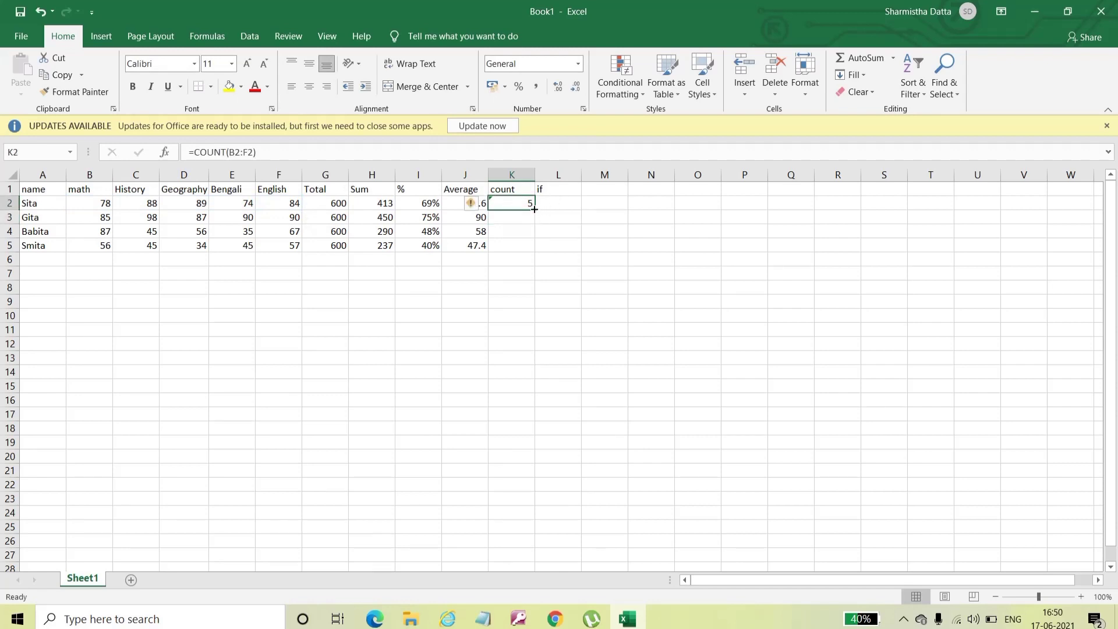
{"action": "left_click_drag", "start_coordinate": [534, 211], "coordinate": [535, 250]}
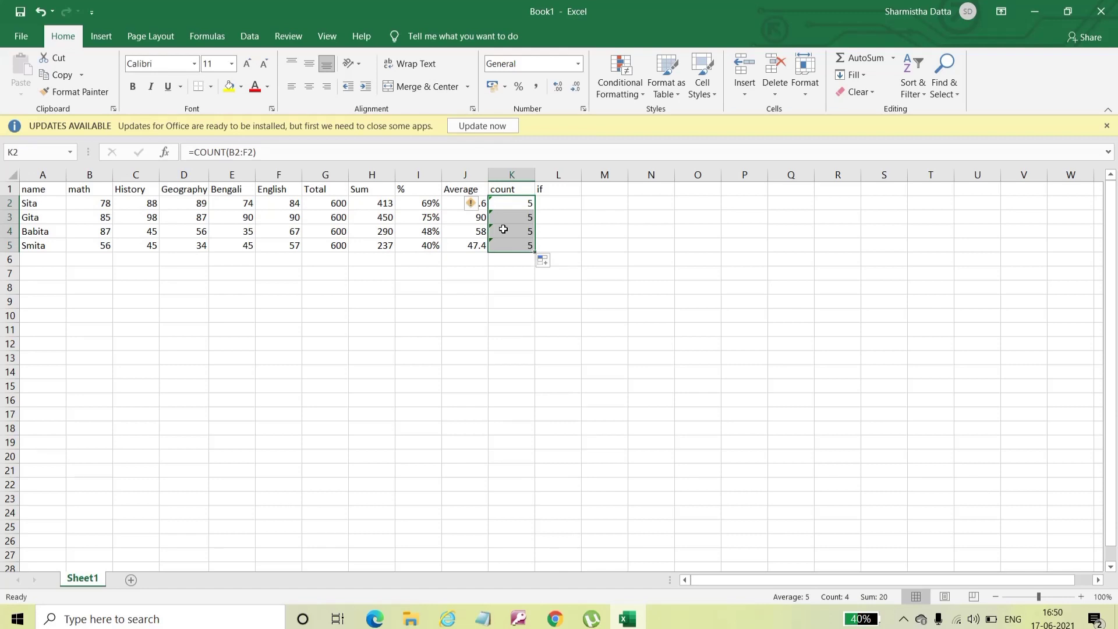
{"action": "left_click", "coordinate": [472, 204]}
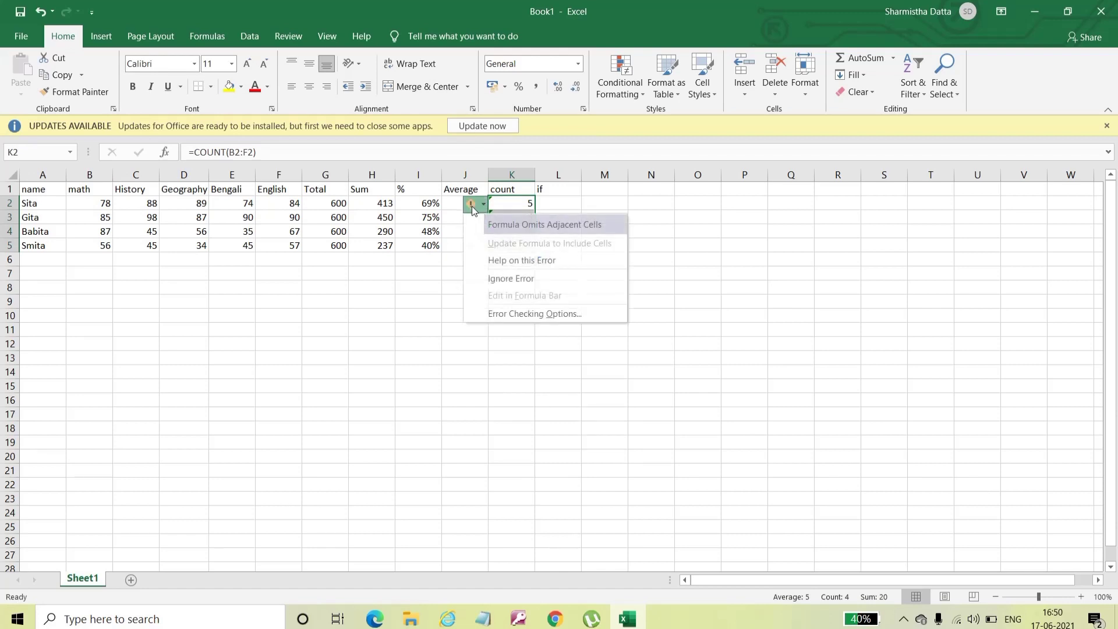
{"action": "left_click", "coordinate": [490, 278]}
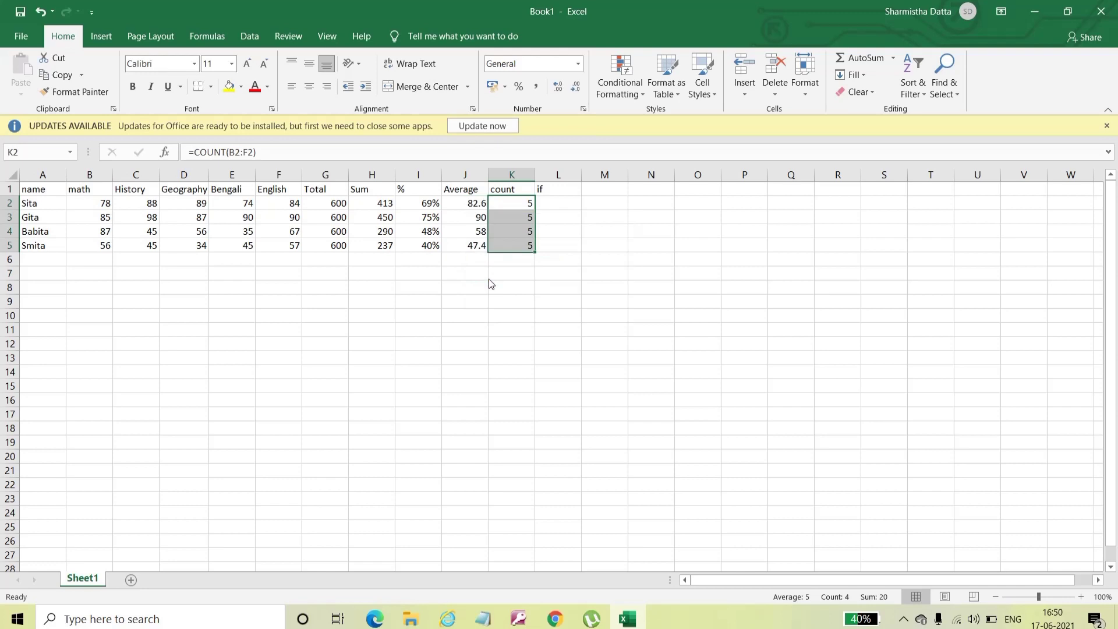
Step: Start an IF formula in L2 that tests I2>=75% and returns "A" when true
{"action": "left_click", "coordinate": [552, 203]}
{"action": "double_click", "coordinate": [551, 203]}
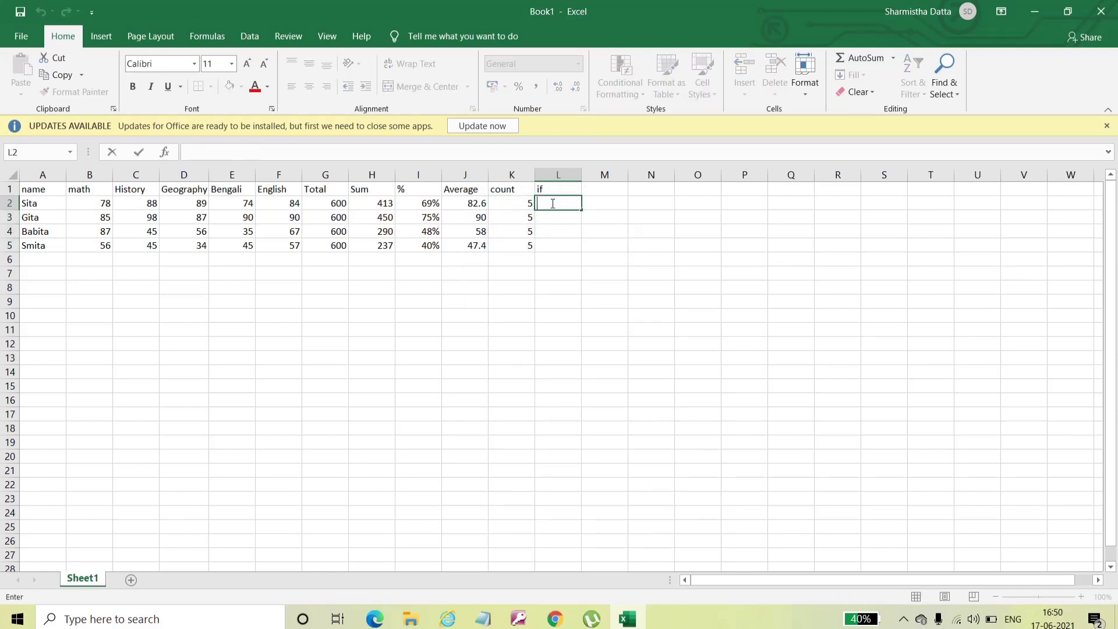
{"action": "type", "text": "="}
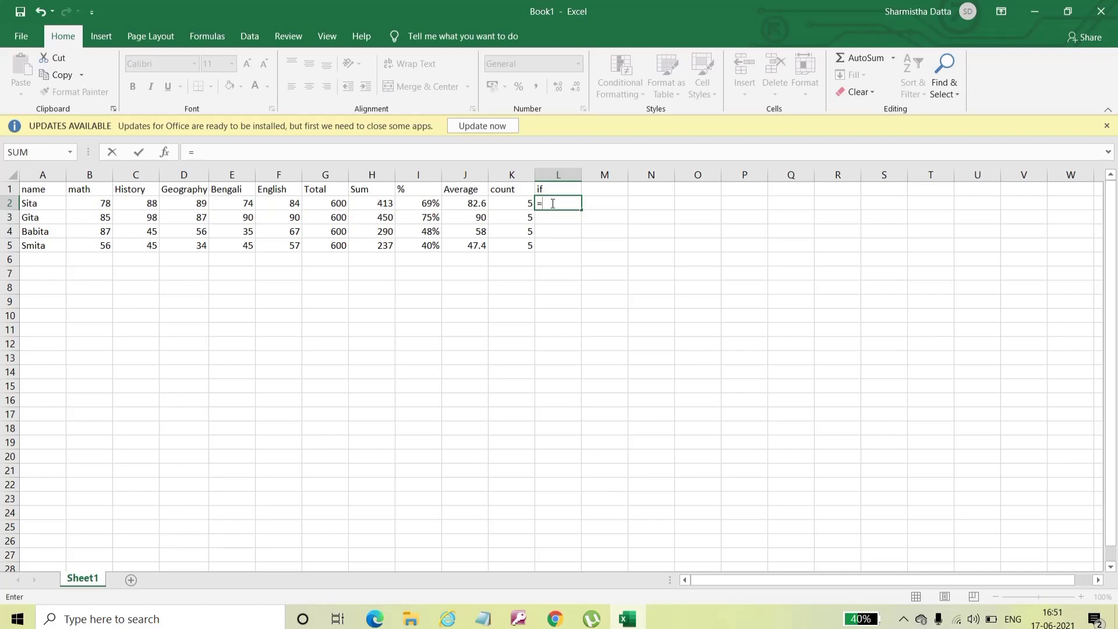
{"action": "type", "text": "If"}
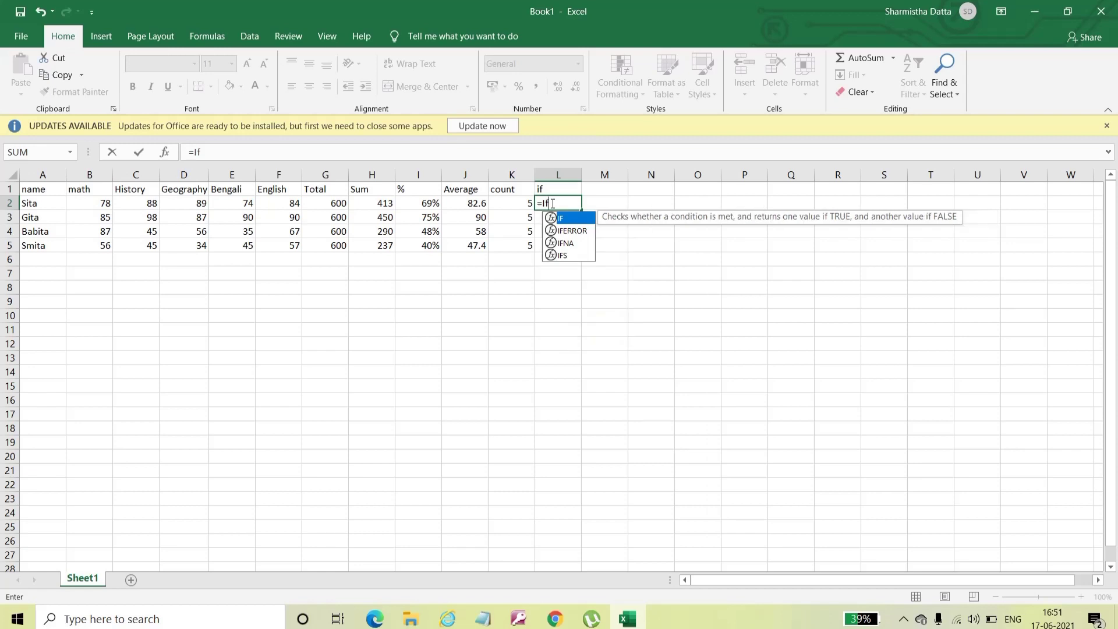
{"action": "type", "text": "("}
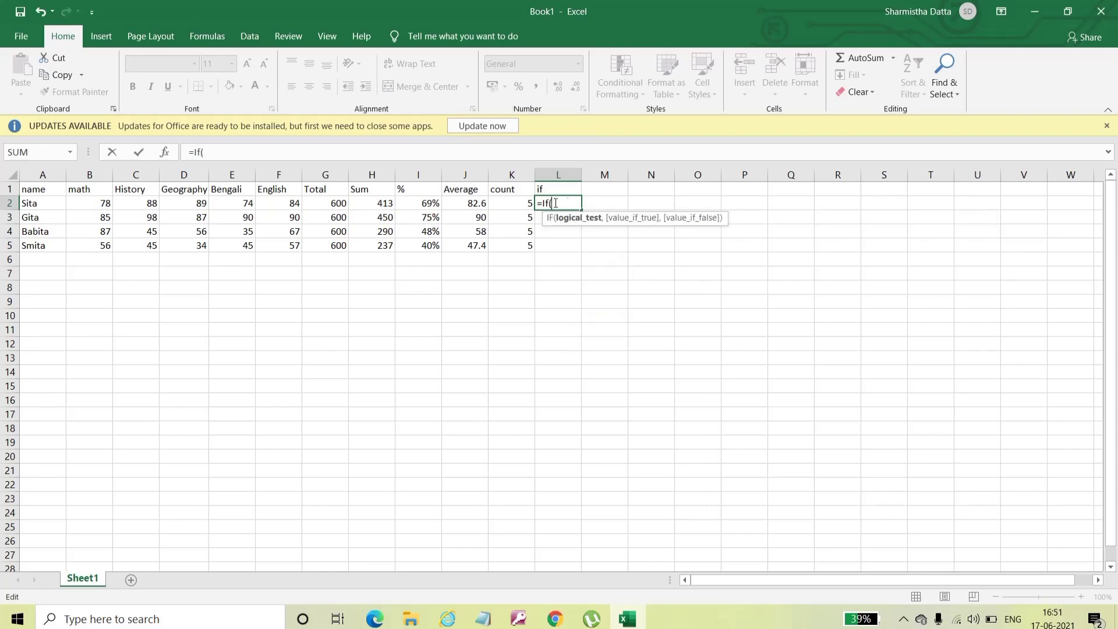
{"action": "left_click", "coordinate": [415, 203]}
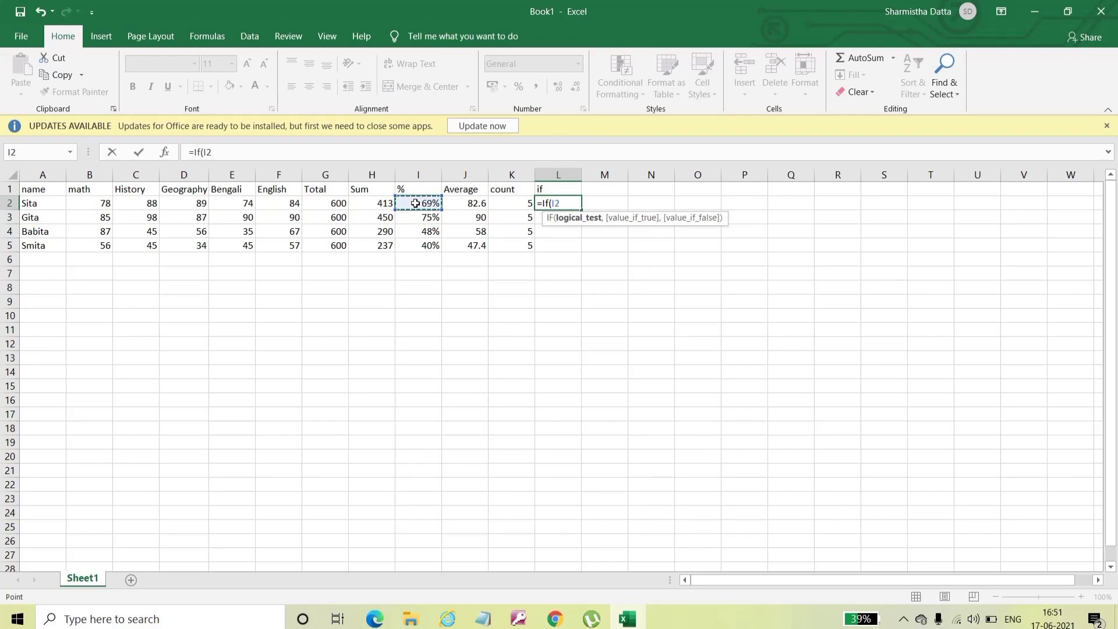
{"action": "type", "text": ">=75%,"}
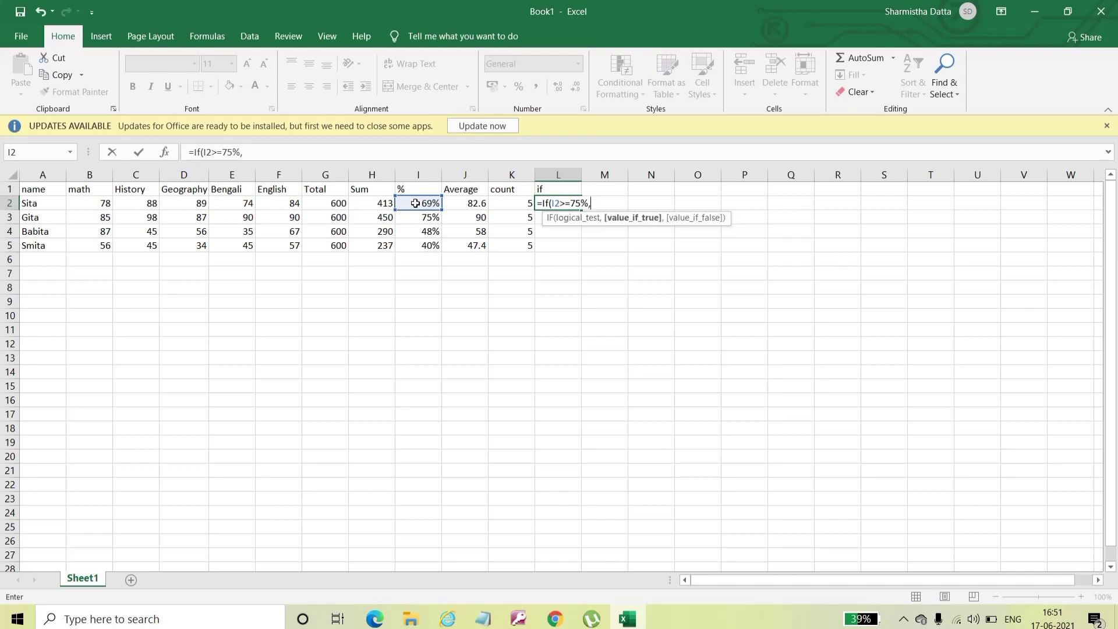
{"action": "type", "text": "\"A\","}
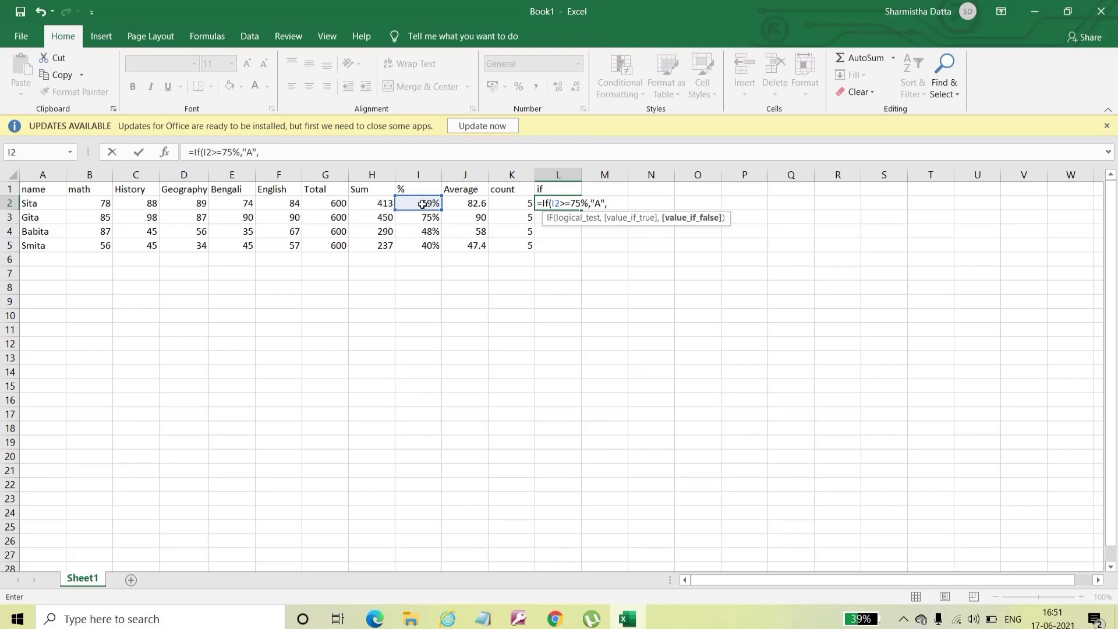
Step: Nest a second IF as the false value in the L2 formula, testing I2>=65% and returning "B" when true
{"action": "type", "text": "if"}
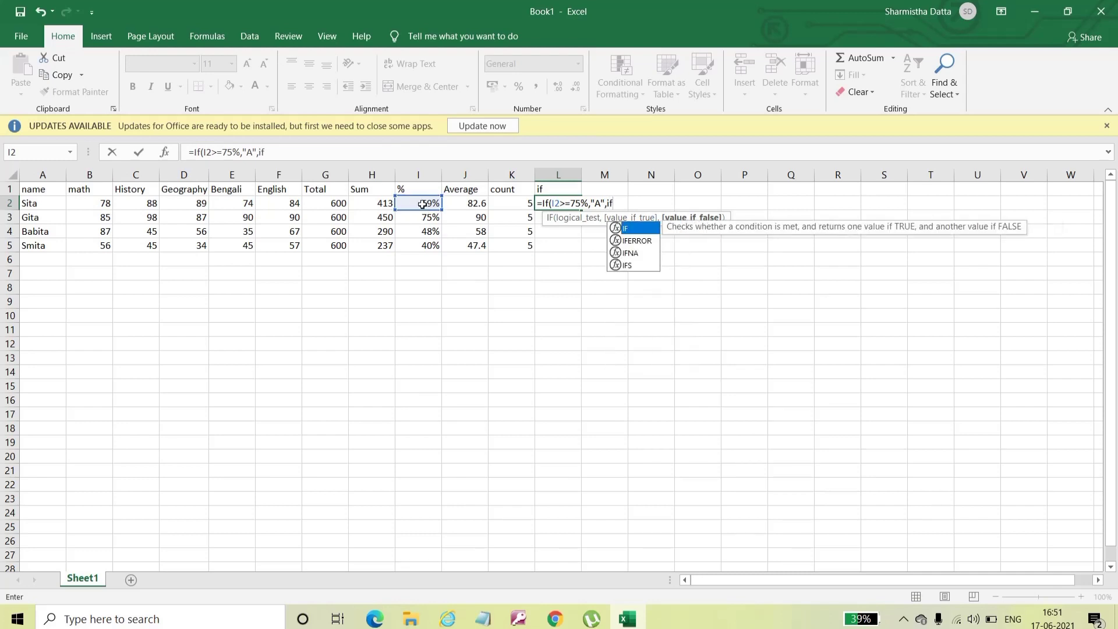
{"action": "type", "text": "("}
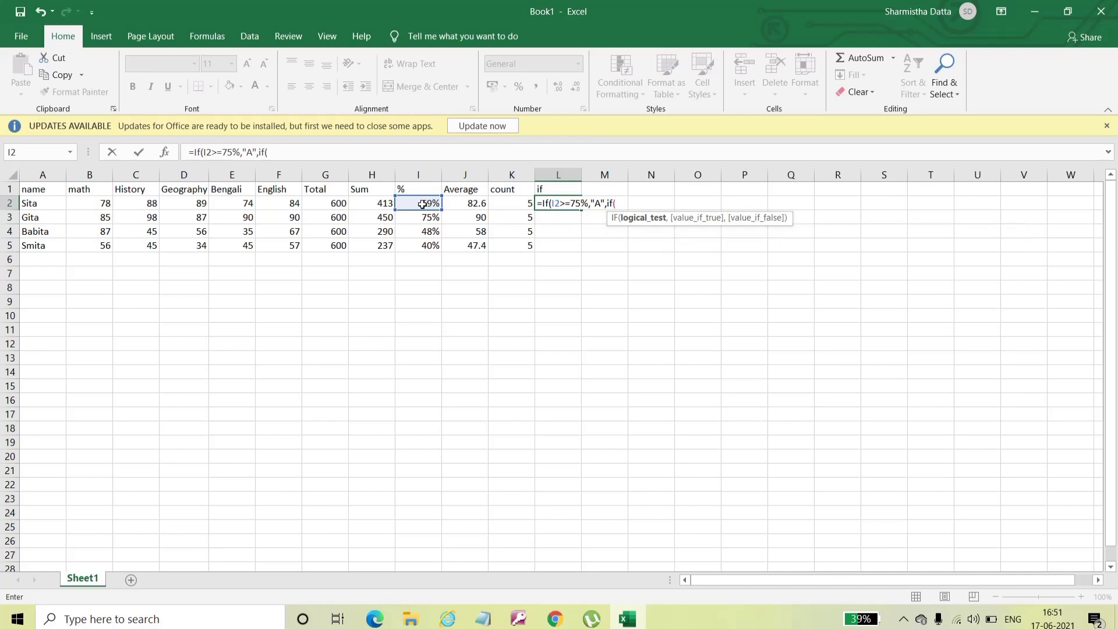
{"action": "left_click", "coordinate": [422, 204]}
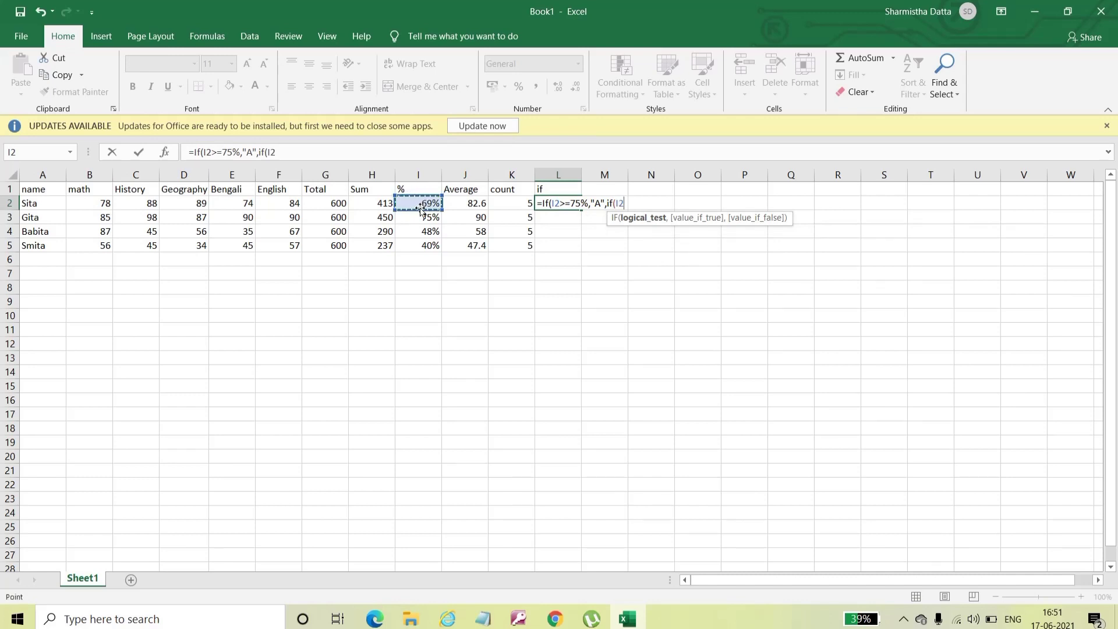
{"action": "type", "text": ">="}
{"action": "type", "text": "65%,"}
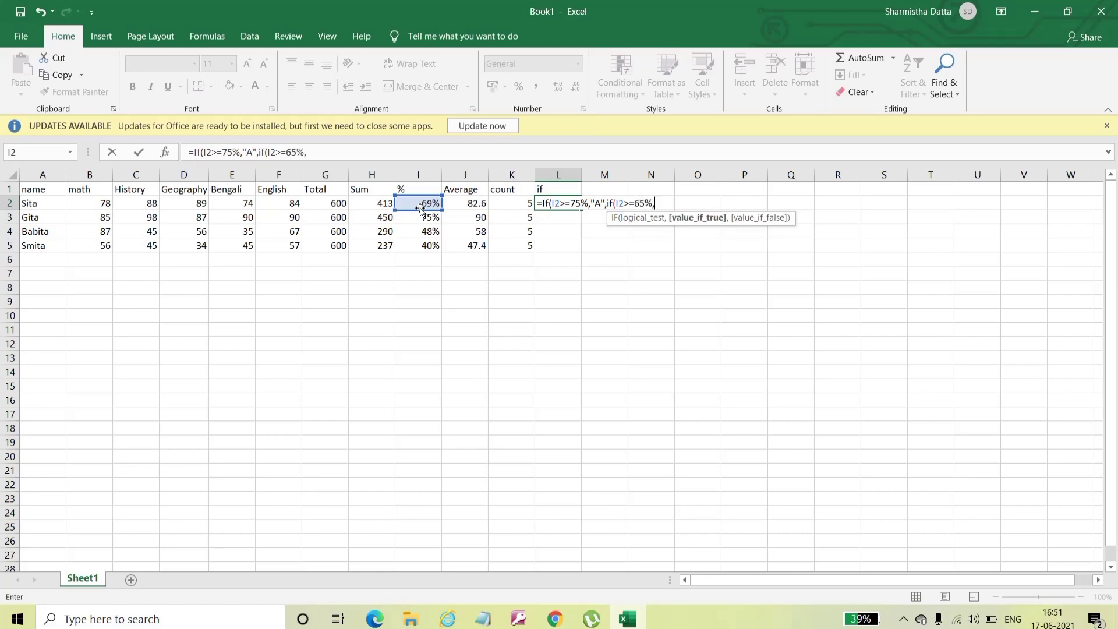
{"action": "type", "text": "\"B\","}
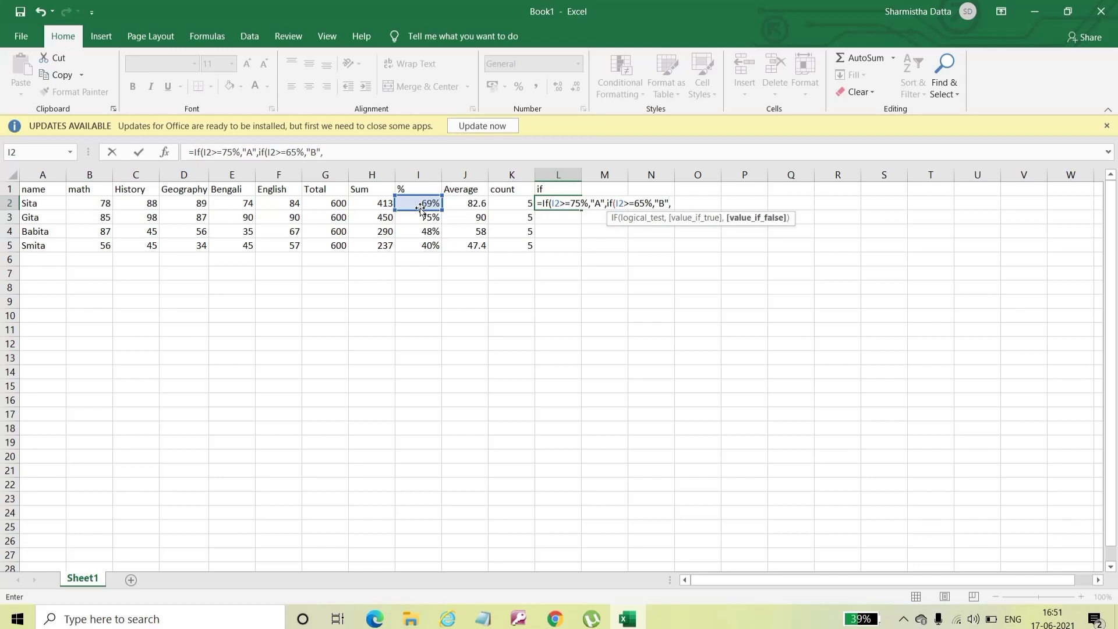
Step: Complete the L2 formula with a third nested IF, if(I2>=45%,"C","D"))), and fill the formula down to L5
{"action": "type", "text": "if"}
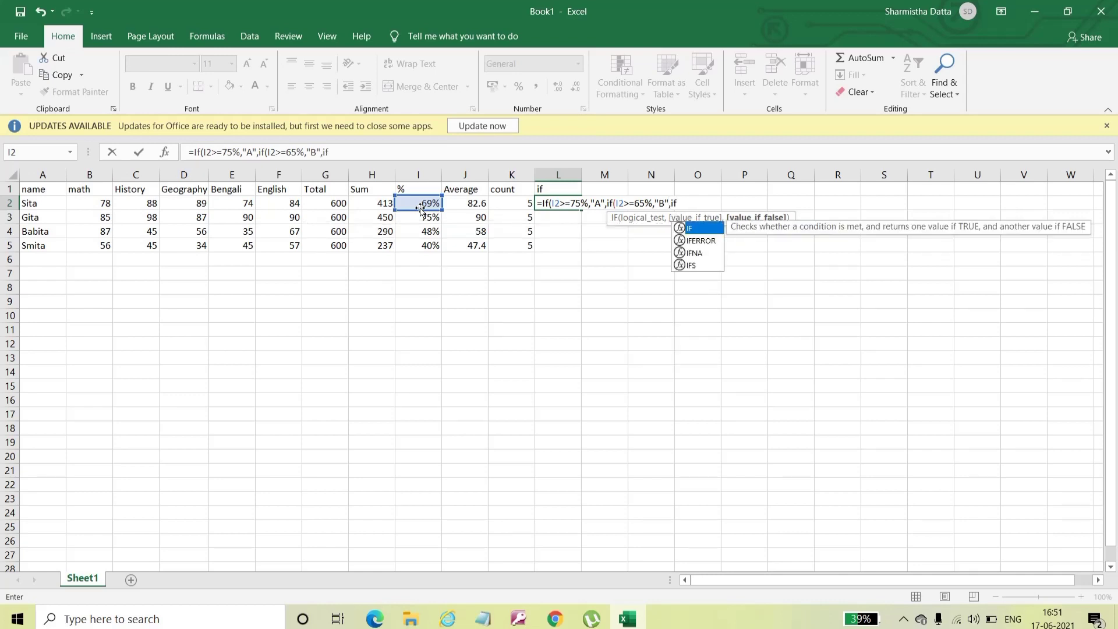
{"action": "type", "text": "("}
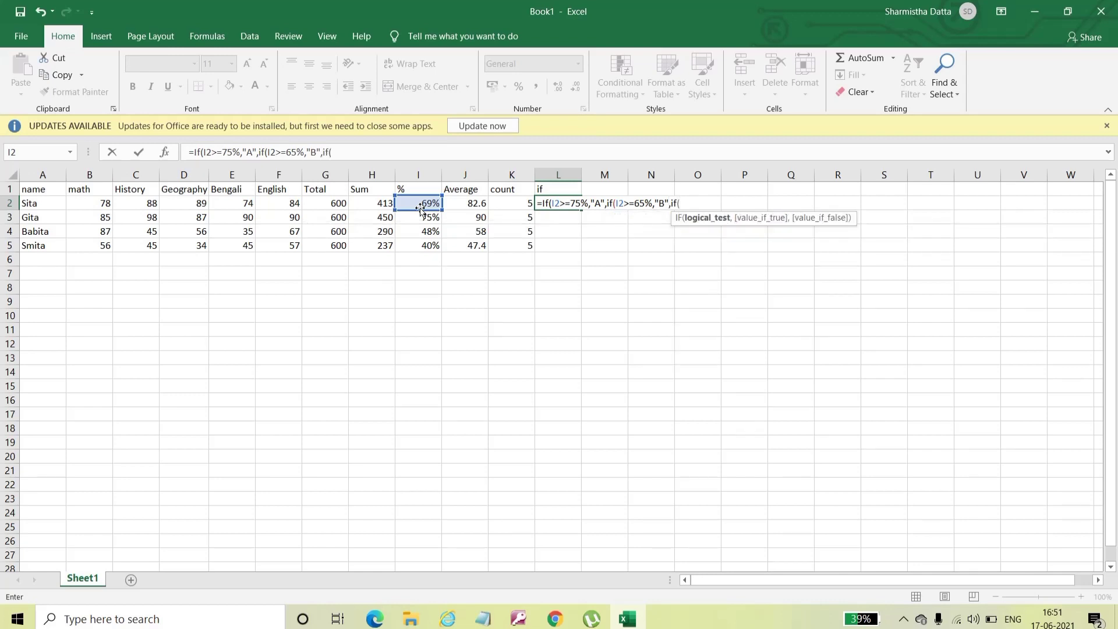
{"action": "left_click", "coordinate": [420, 203]}
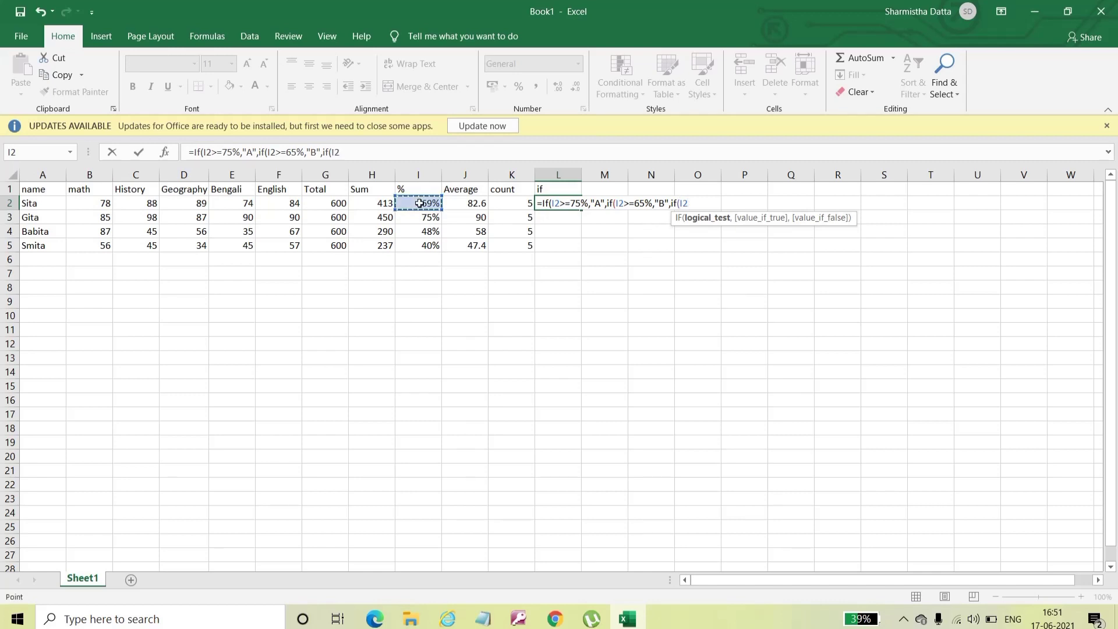
{"action": "type", "text": ">=45%,"}
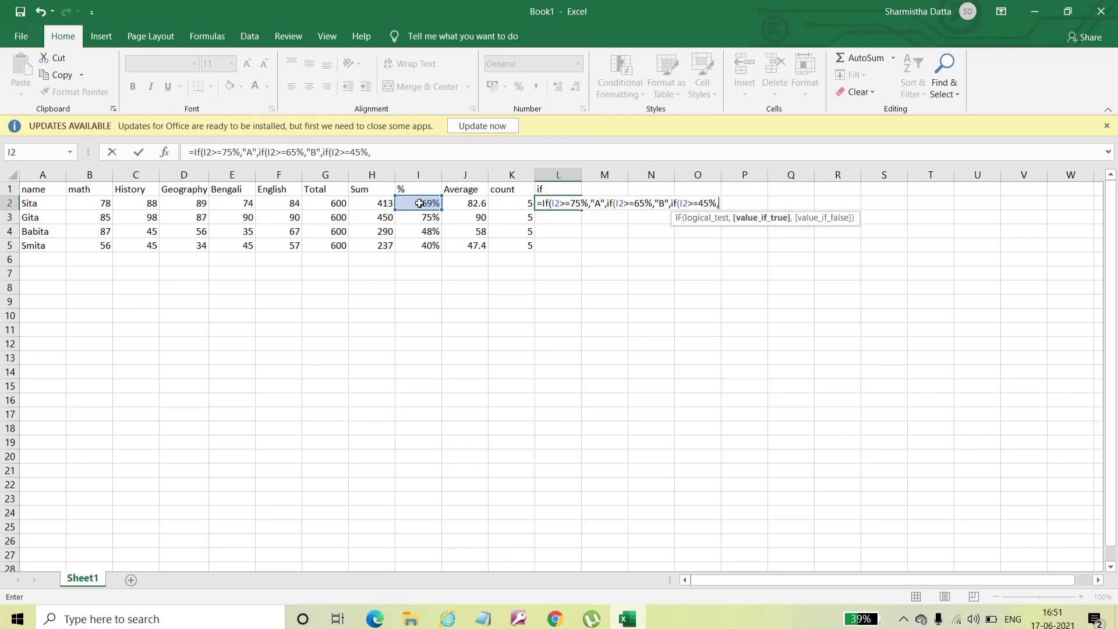
{"action": "type", "text": "\"C\","}
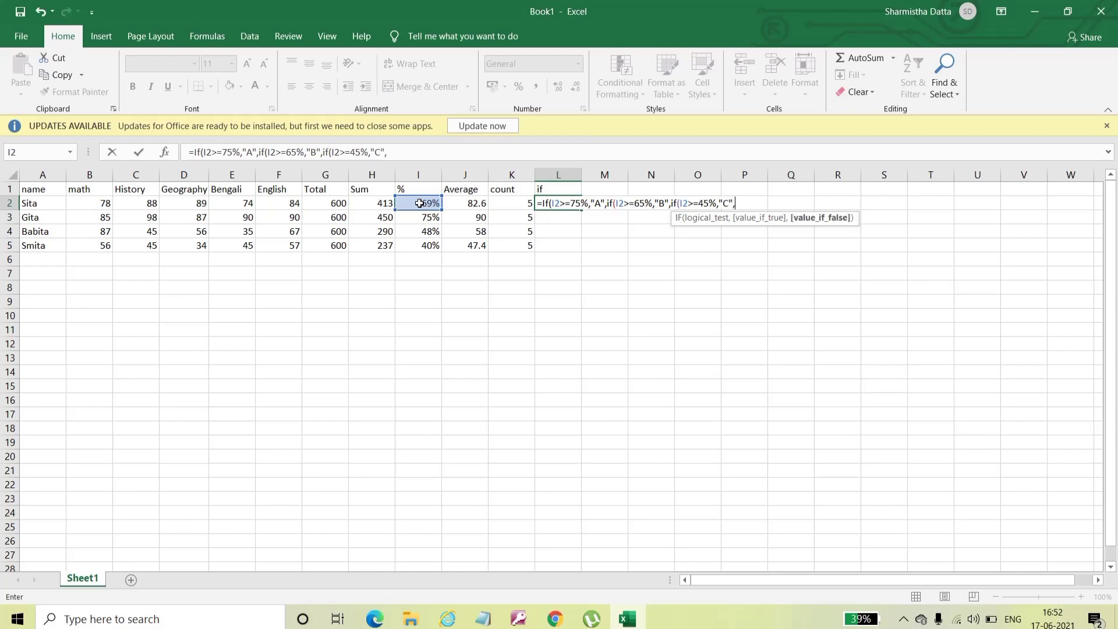
{"action": "type", "text": "\"D\""}
{"action": "type", "text": ")))"}
{"action": "key", "text": "Return"}
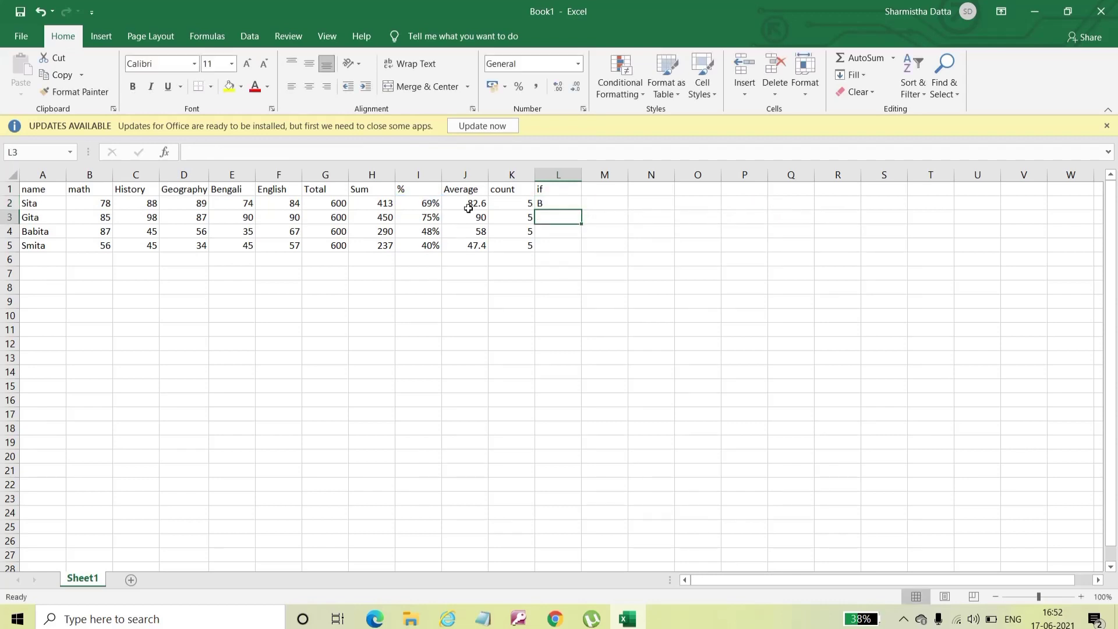
{"action": "left_click", "coordinate": [540, 205]}
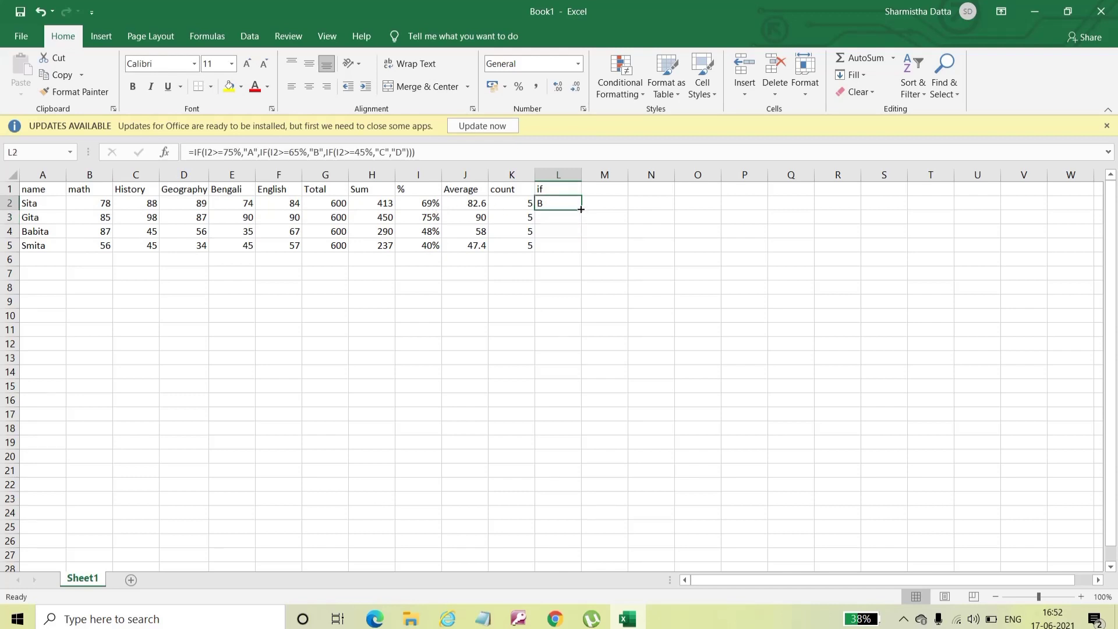
{"action": "left_click_drag", "start_coordinate": [580, 208], "coordinate": [575, 245]}
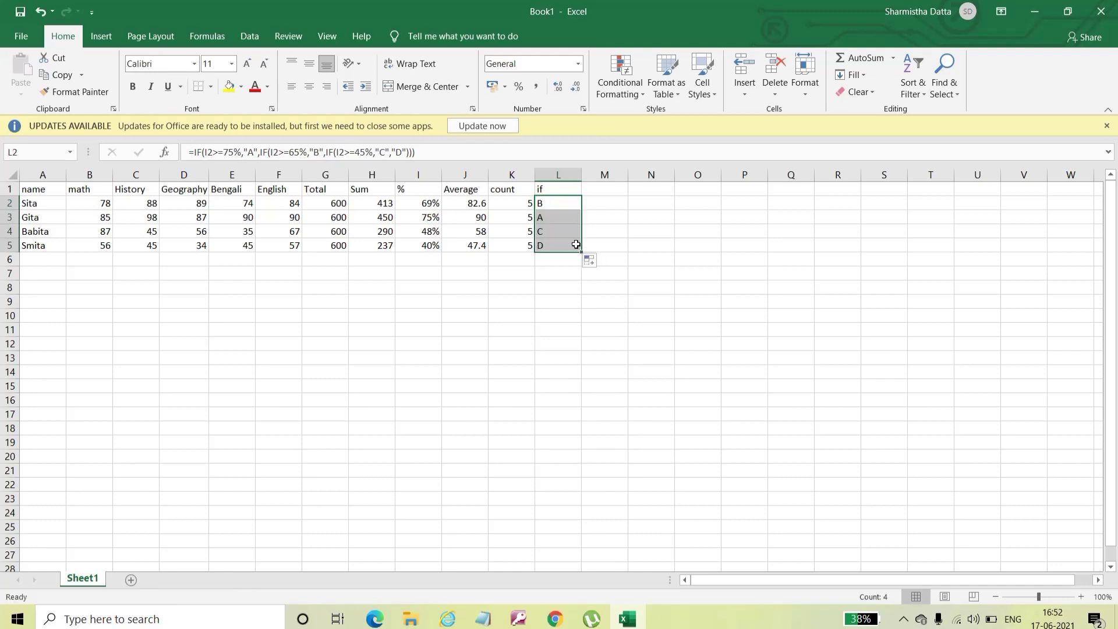